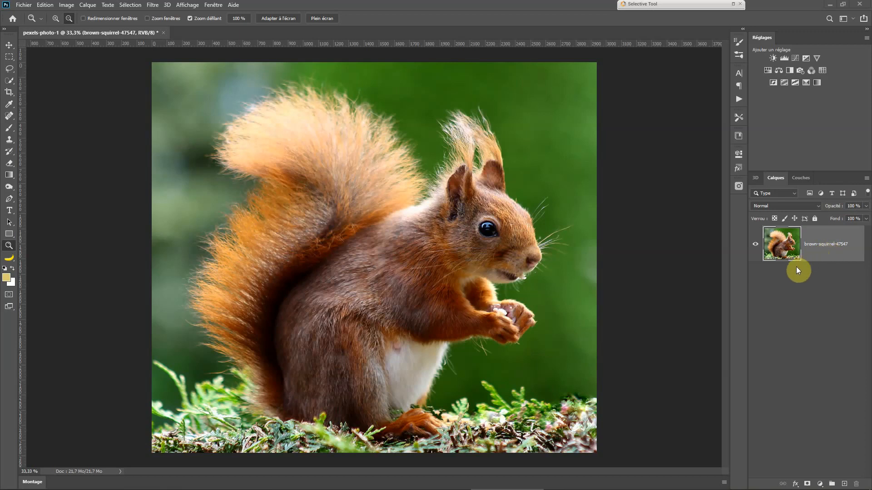
# Add Levels, Brightness/Contrast and Curves adjustment layers above the squirrel layer, leaving their settings at default.
pyautogui.click(783, 58)
pyautogui.click(773, 58)
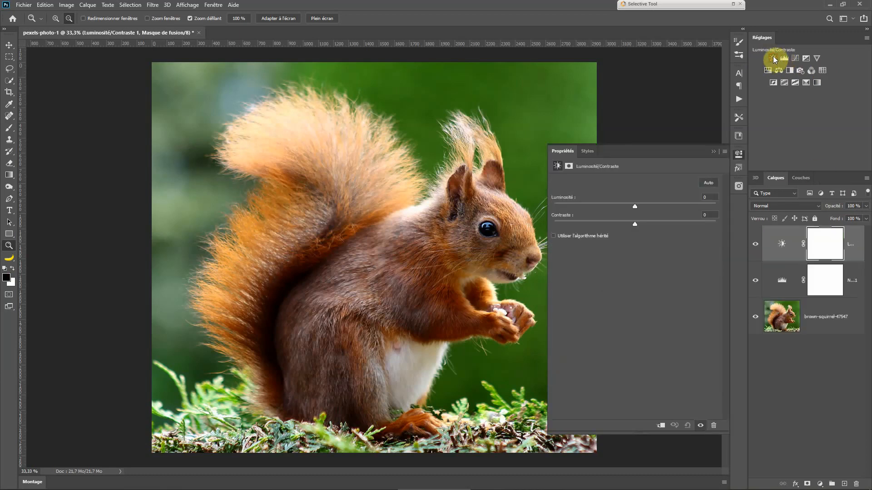
pyautogui.click(795, 59)
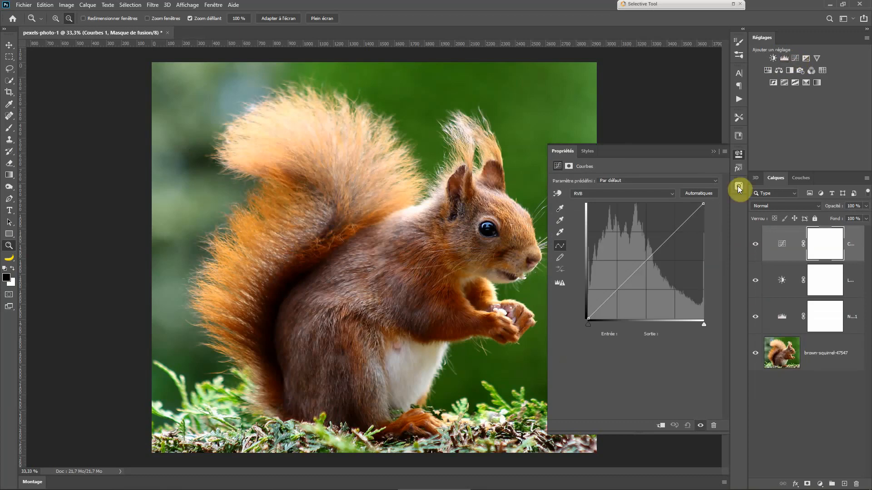
pyautogui.click(714, 151)
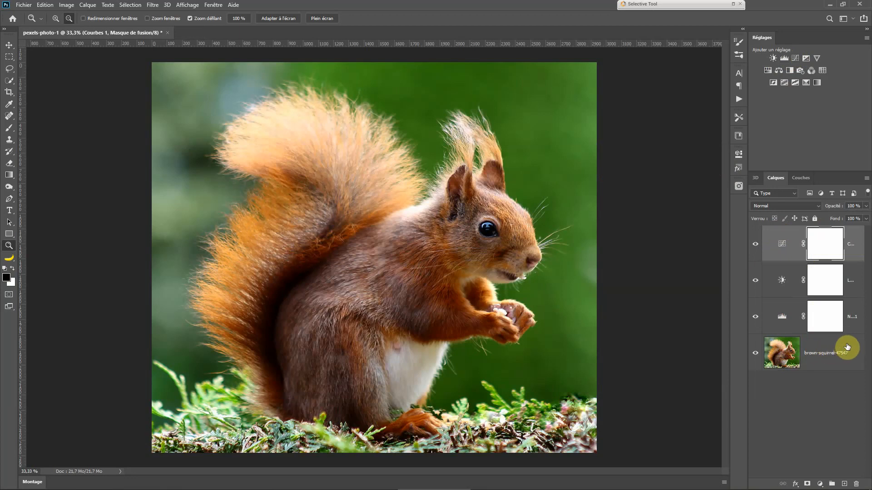
# Stamp all visible layers into a new merged layer above the Curves adjustment, keeping the layers underneath.
pyautogui.rightClick(856, 236)
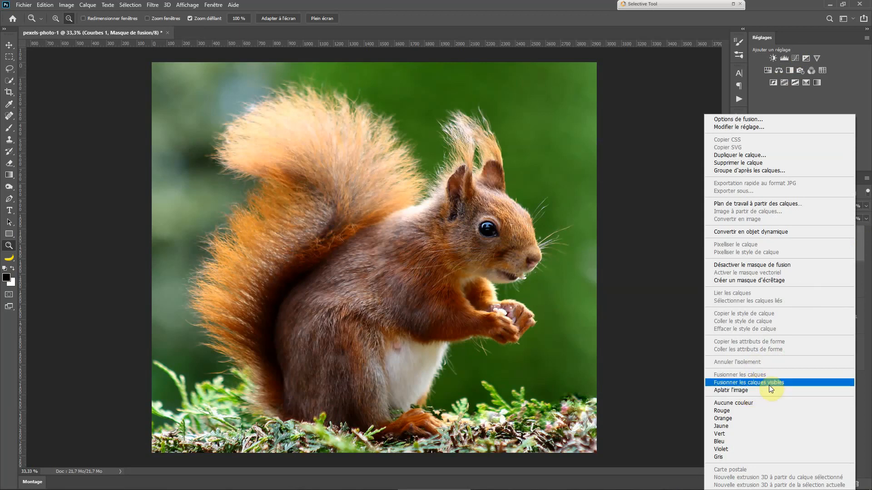
pyautogui.click(659, 248)
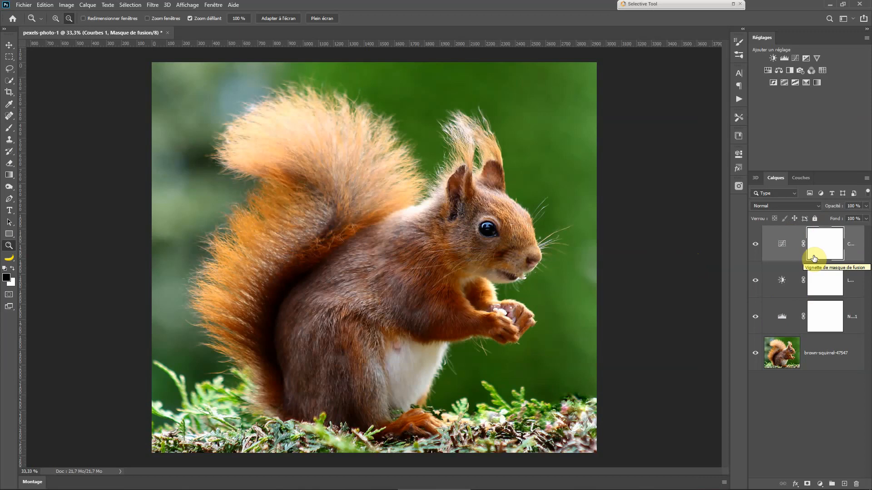
pyautogui.moveTo(813, 258); pyautogui.dragTo(814, 259)
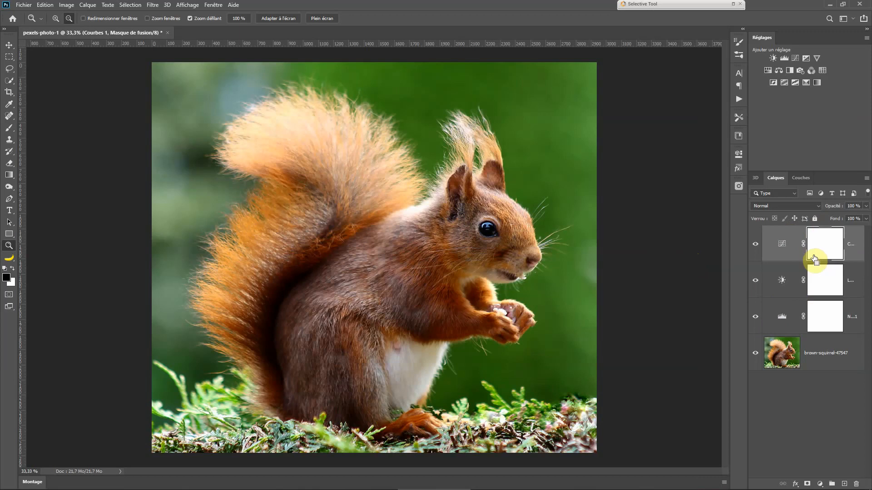
pyautogui.moveTo(815, 260); pyautogui.dragTo(815, 259)
pyautogui.hotkey('ctrl', 'shift', 'alt', 'e')
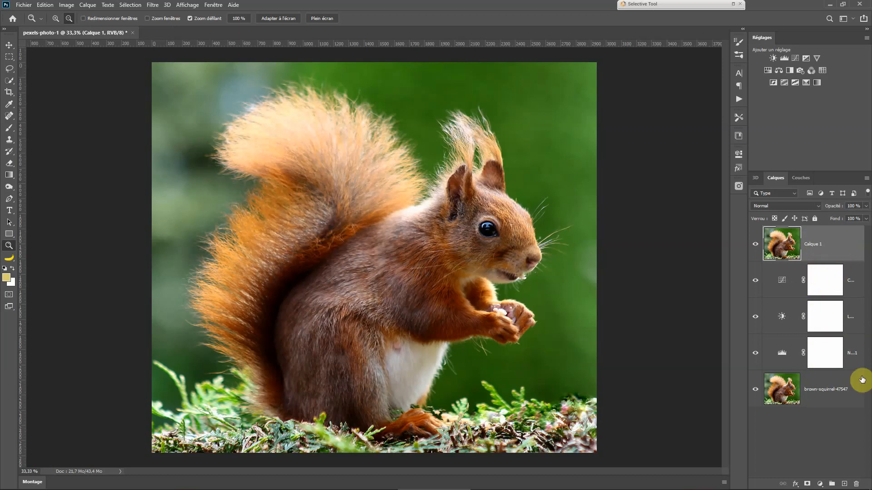
# Delete the merged layer together with the three adjustment layers, keeping only the original squirrel layer.
pyautogui.keyDown('shift'); pyautogui.click(853, 357); pyautogui.keyUp('shift')
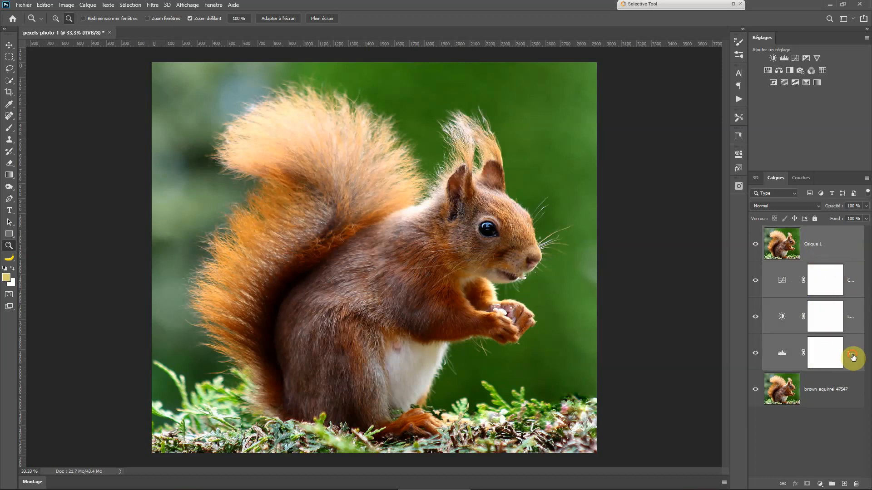
pyautogui.moveTo(853, 357); pyautogui.dragTo(857, 483)
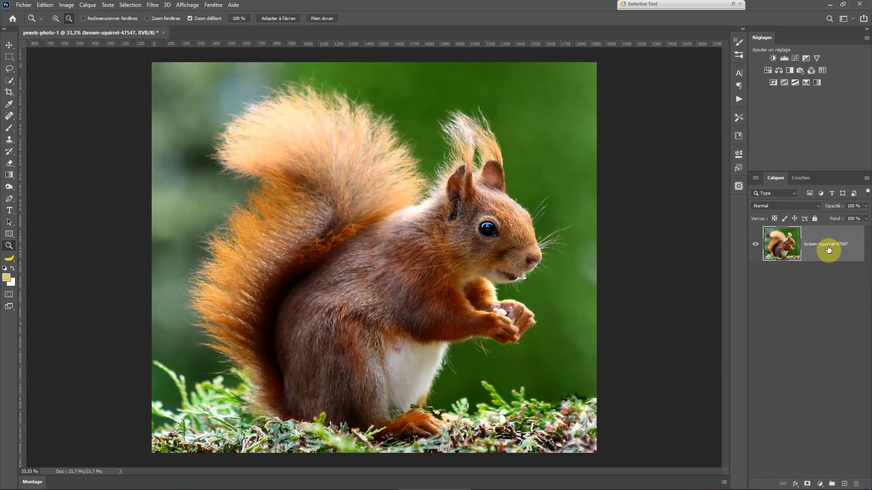
# Duplicate the brown-squirrel-47547 layer.
pyautogui.hotkey('ctrl', 'j')
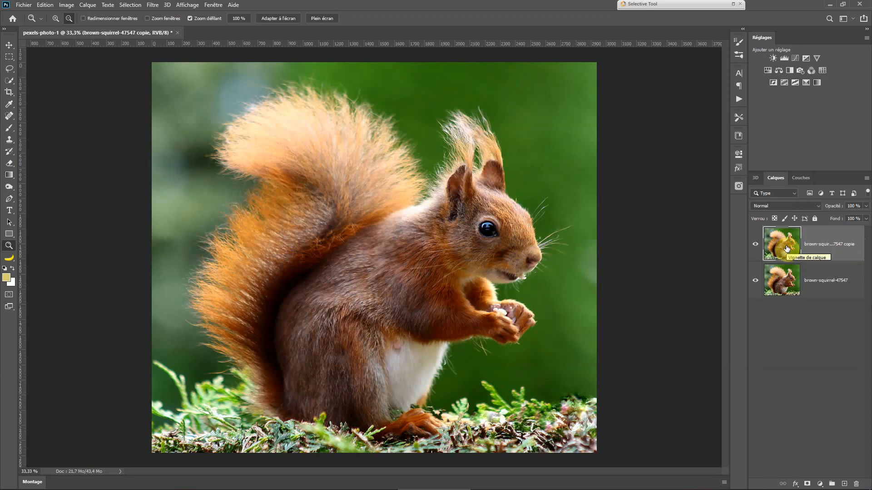
pyautogui.click(154, 5)
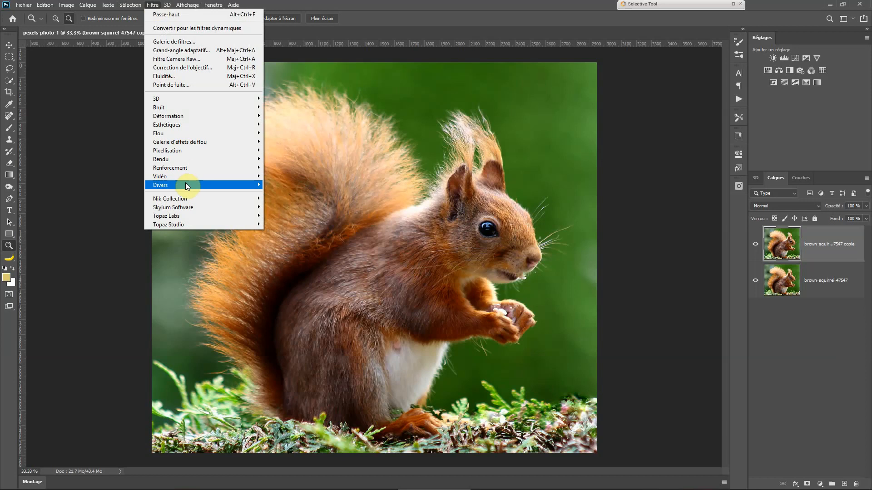
pyautogui.moveTo(248, 185)
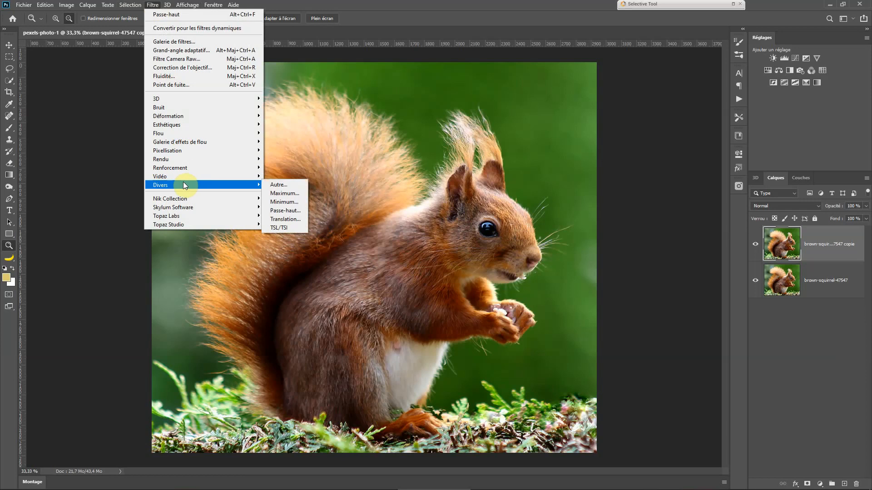
pyautogui.click(291, 211)
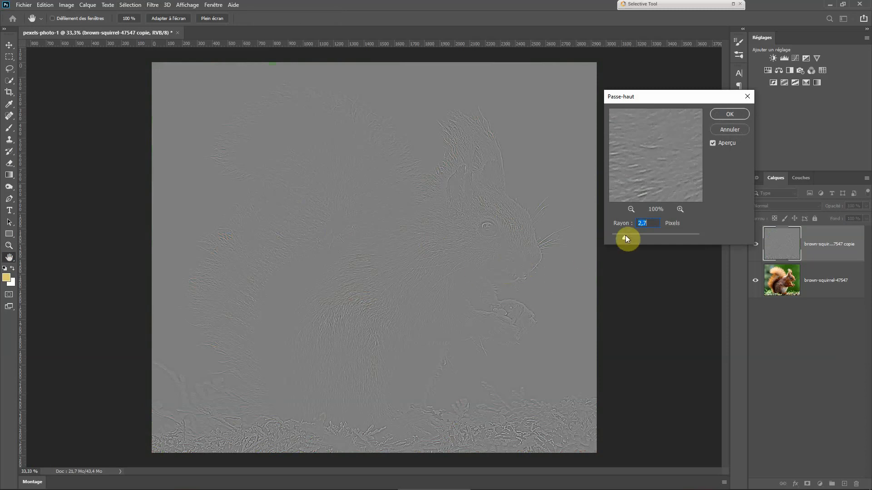
pyautogui.moveTo(624, 240); pyautogui.dragTo(611, 238)
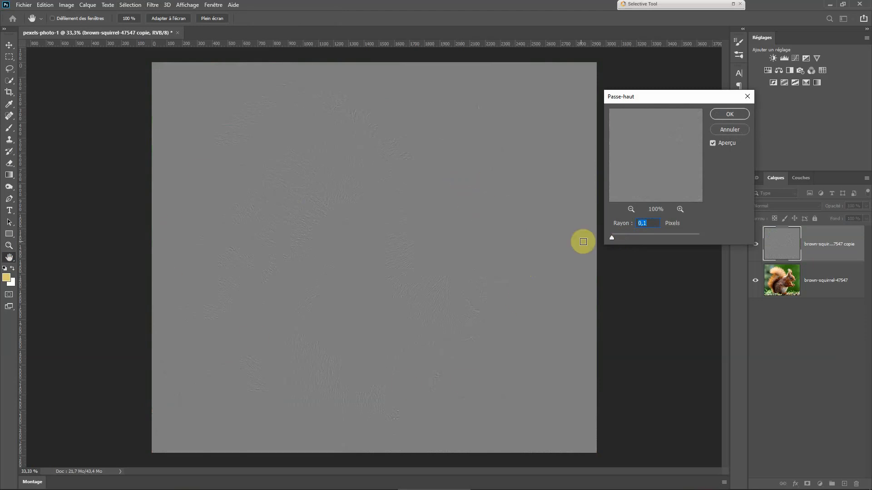
pyautogui.moveTo(611, 237); pyautogui.dragTo(622, 234)
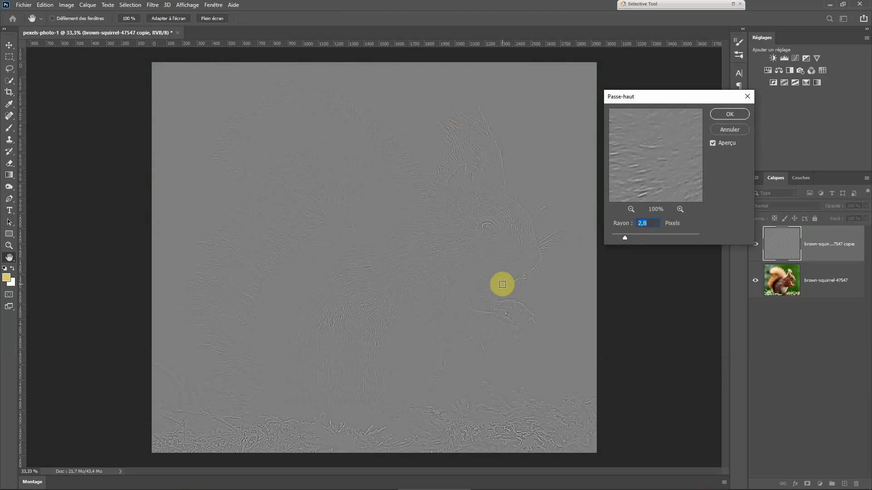
pyautogui.click(529, 220)
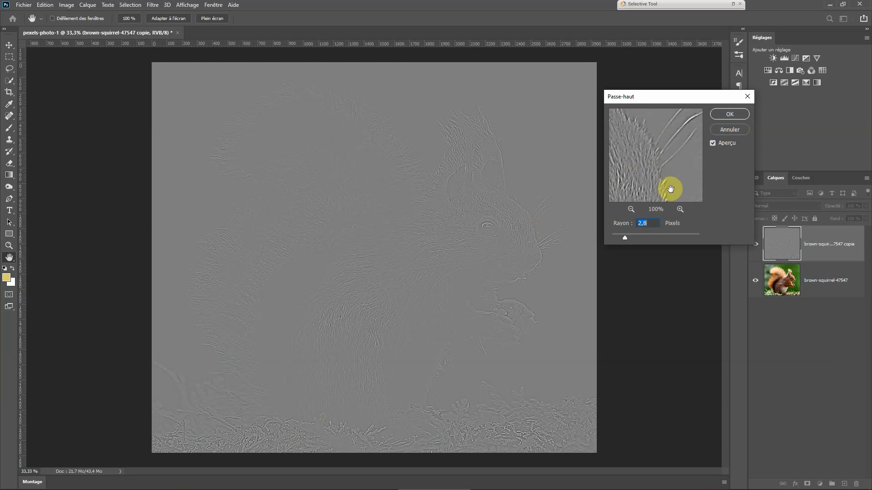
pyautogui.moveTo(637, 124); pyautogui.dragTo(683, 172)
pyautogui.moveTo(645, 237); pyautogui.dragTo(650, 236)
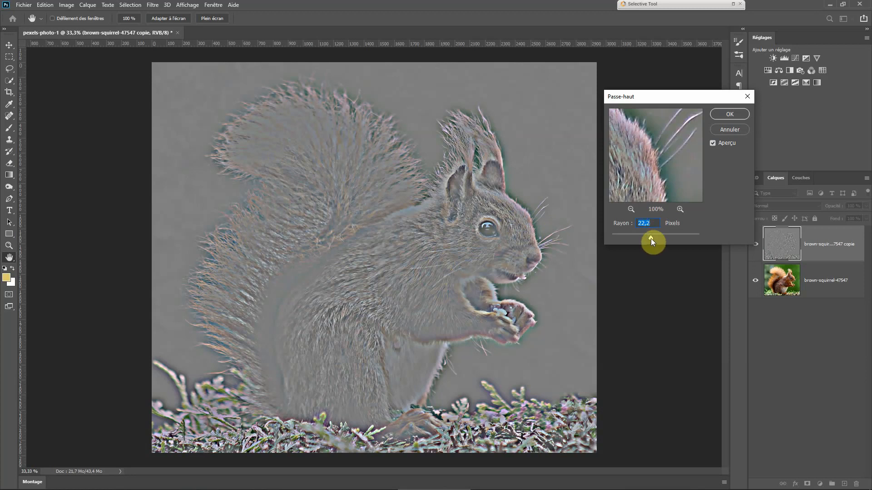
pyautogui.moveTo(643, 237); pyautogui.dragTo(610, 233)
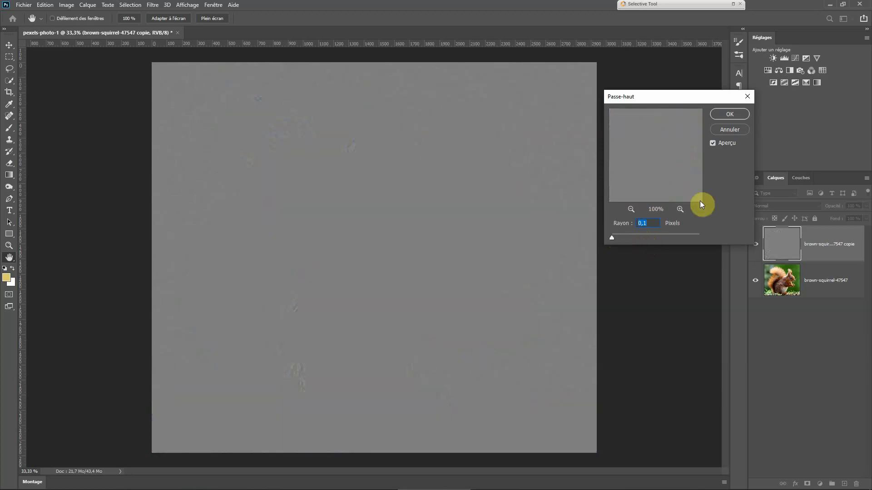
pyautogui.press('z')
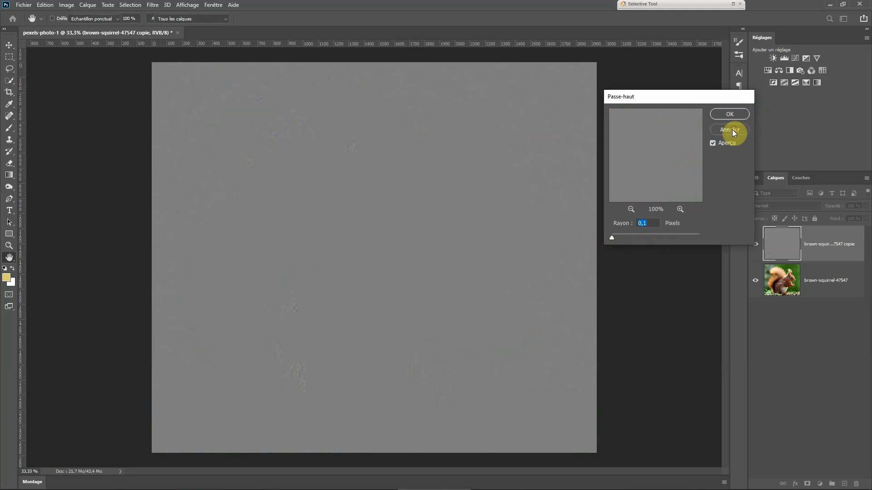
pyautogui.click(730, 129)
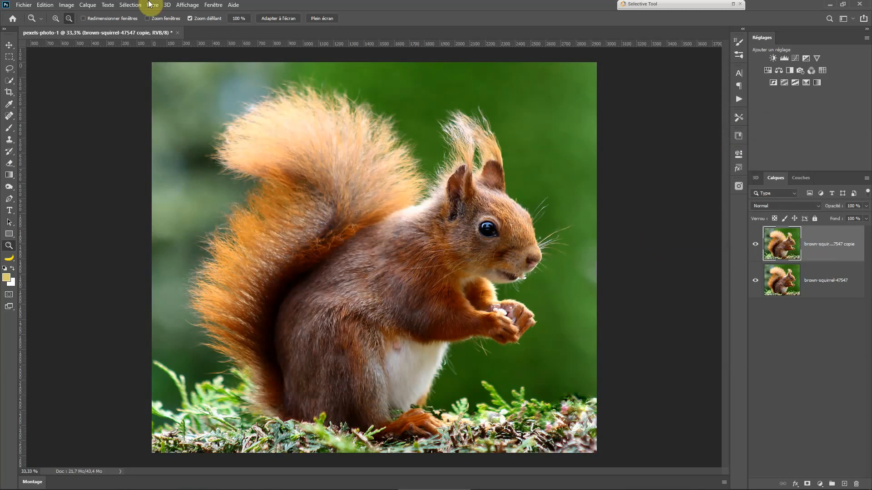
# Desaturate the duplicated squirrel layer to black and white.
pyautogui.click(66, 6)
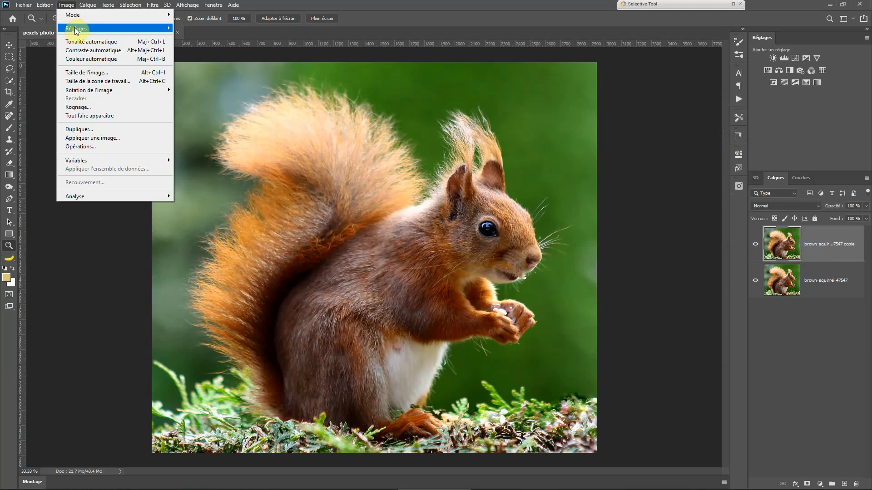
pyautogui.moveTo(73, 28)
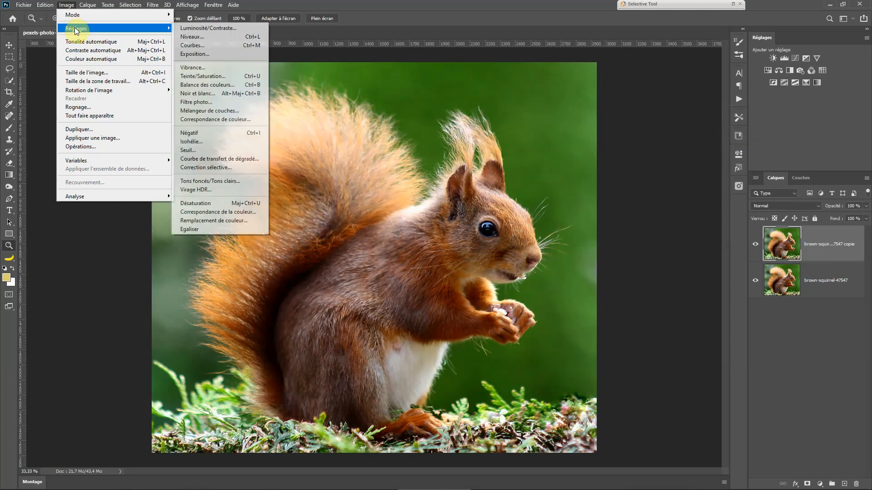
pyautogui.click(237, 205)
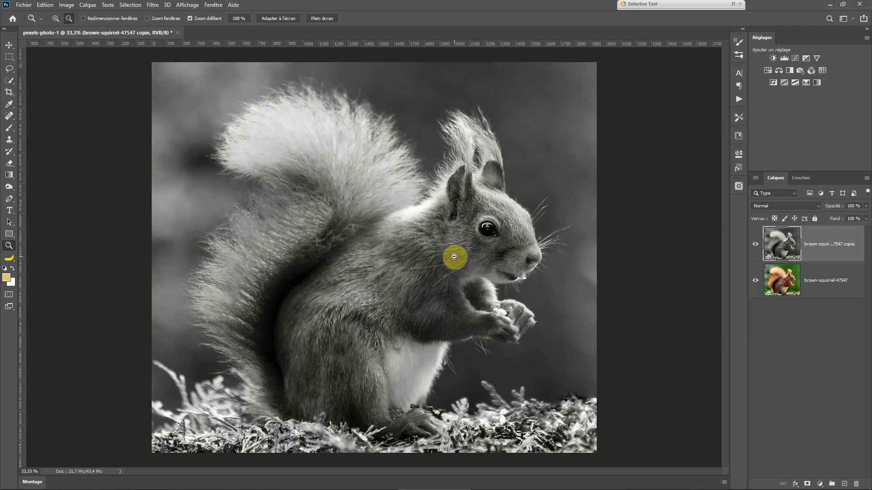
# Apply the High Pass filter (Passe-haut) to the desaturated copy with a radius of 4,0 pixels.
pyautogui.click(152, 5)
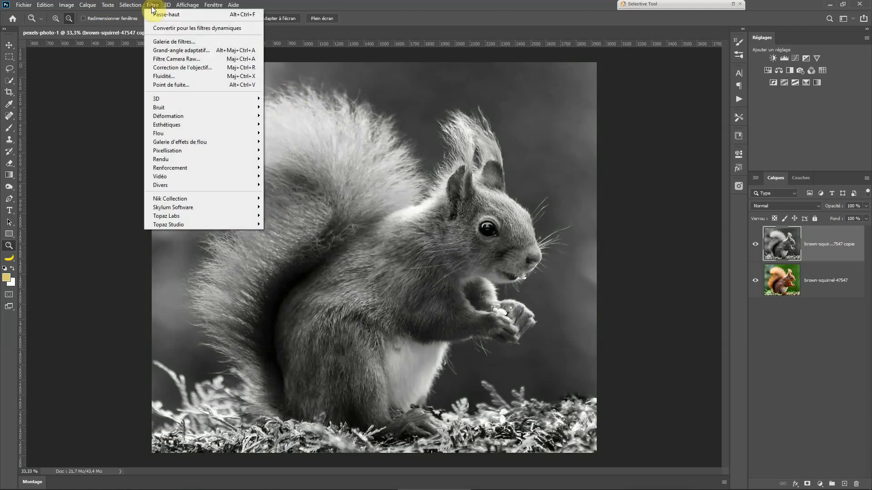
pyautogui.moveTo(225, 184)
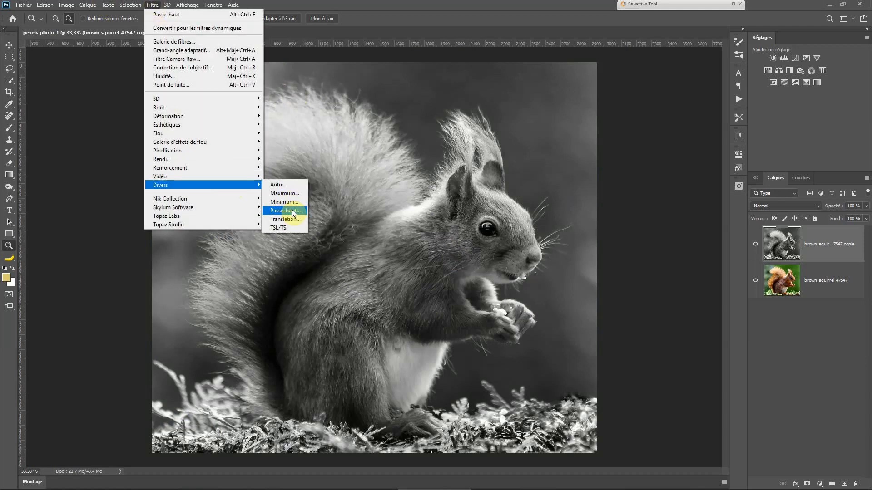
pyautogui.click(293, 211)
pyautogui.moveTo(624, 239); pyautogui.dragTo(652, 236)
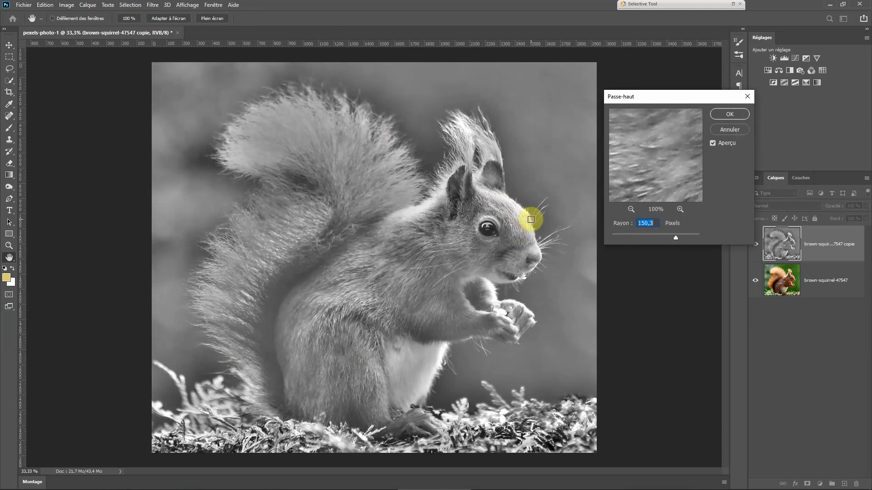
pyautogui.moveTo(676, 238); pyautogui.dragTo(630, 238)
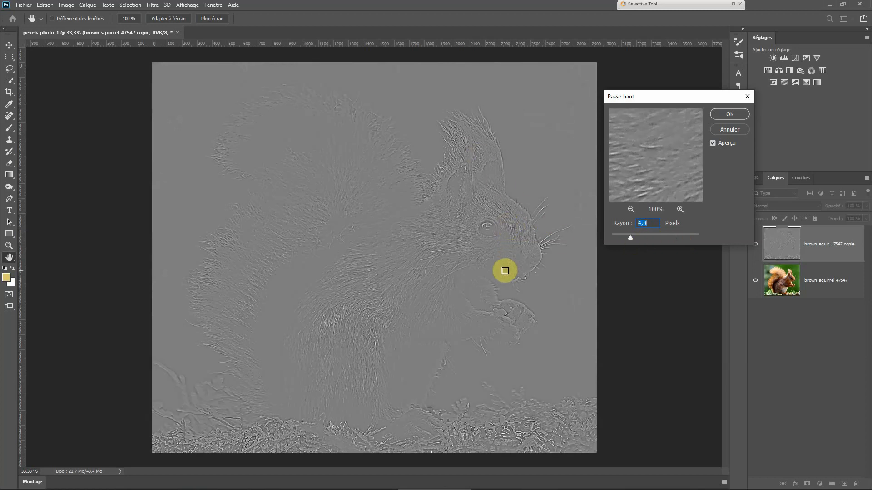
pyautogui.click(735, 114)
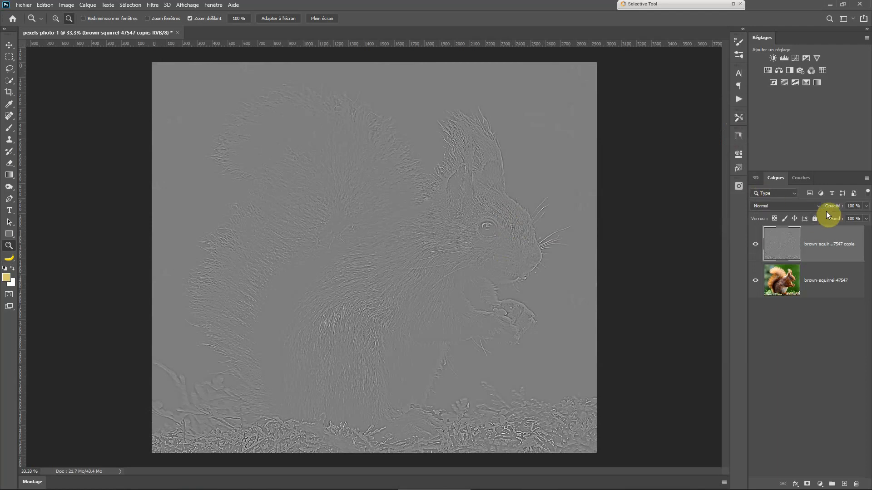
# Set the blending mode of the High Pass layer to Lumière ponctuelle.
pyautogui.click(816, 206)
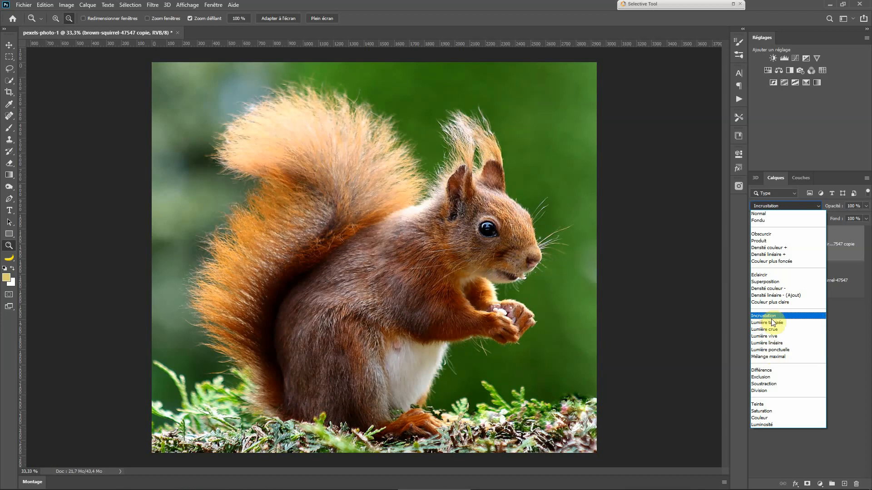
pyautogui.click(772, 351)
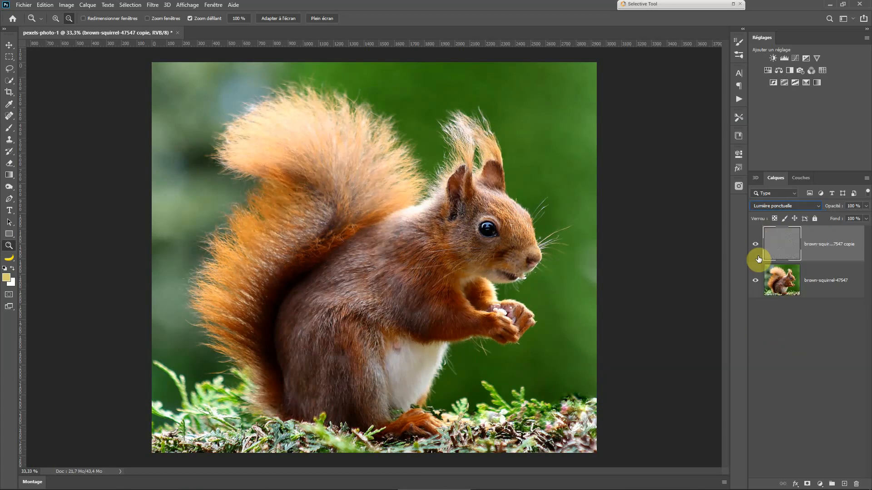
# Compare the squirrel's head at 100 % with the High Pass layer hidden and shown.
pyautogui.doubleClick(9, 246)
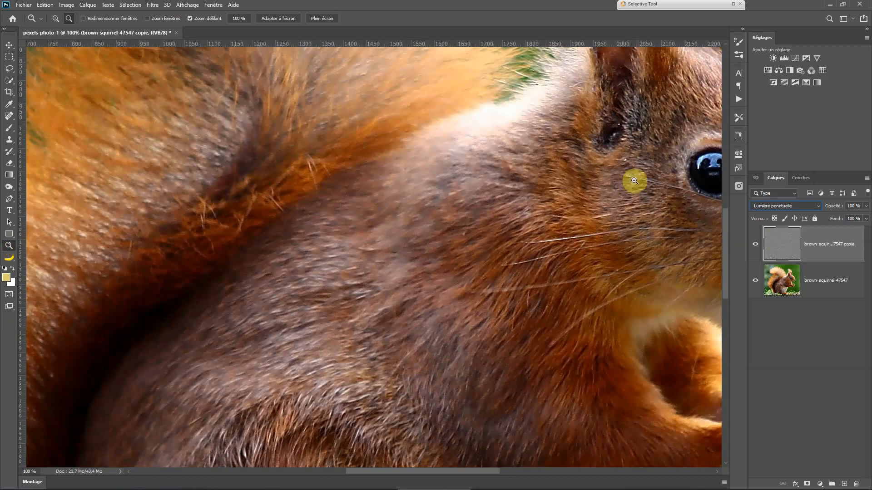
pyautogui.moveTo(683, 182); pyautogui.dragTo(461, 256)
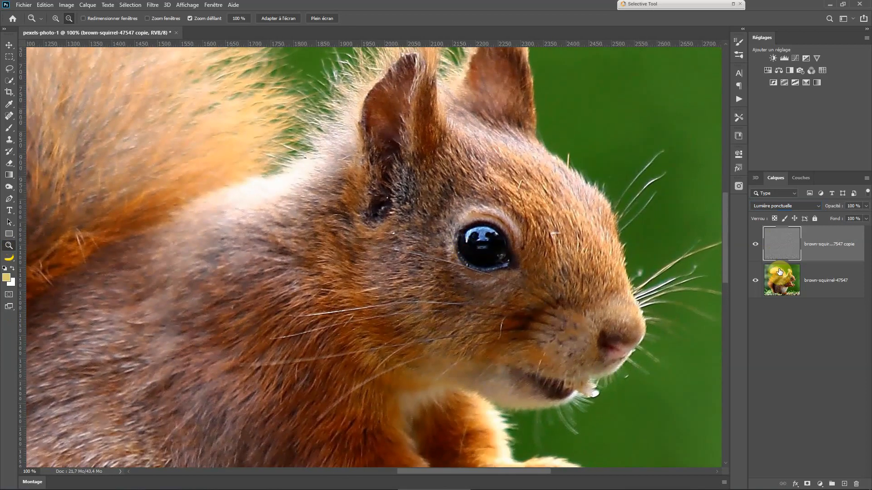
pyautogui.click(757, 248)
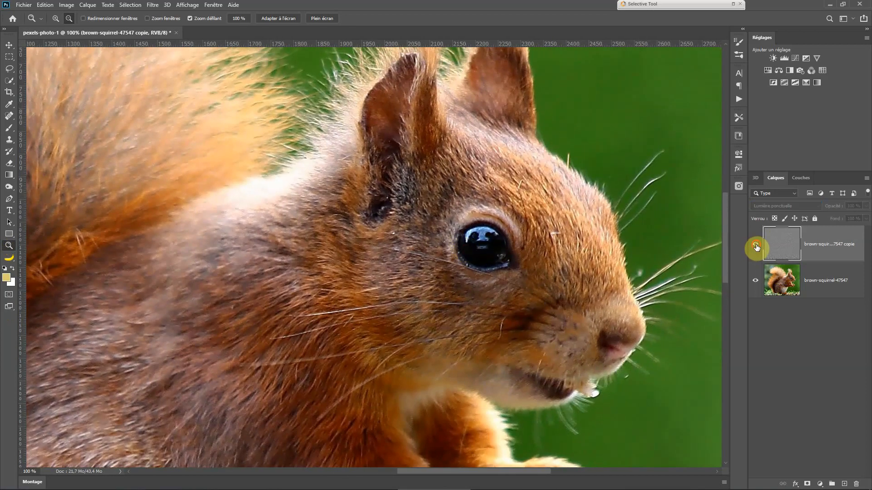
pyautogui.click(757, 248)
pyautogui.click(757, 248)
pyautogui.click(756, 248)
pyautogui.click(756, 248)
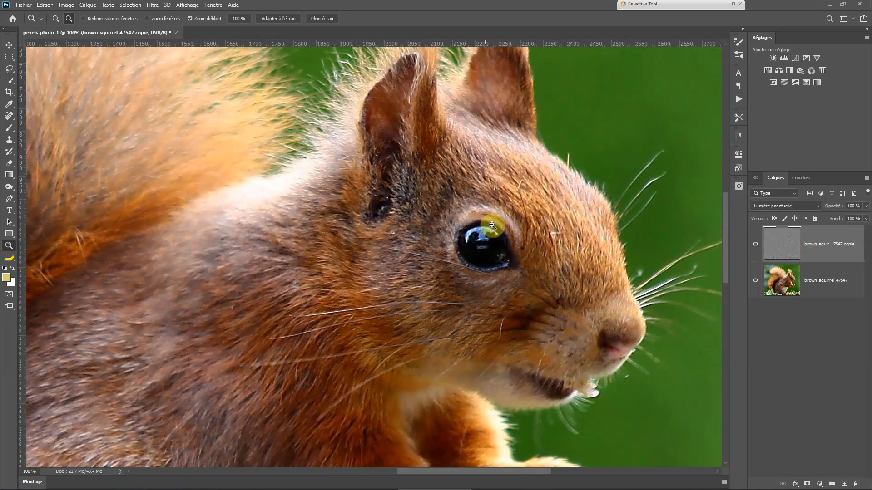
# Set the High Pass layer's blending mode to Lumière linéaire and compare the photo with the layer hidden and shown.
pyautogui.click(817, 207)
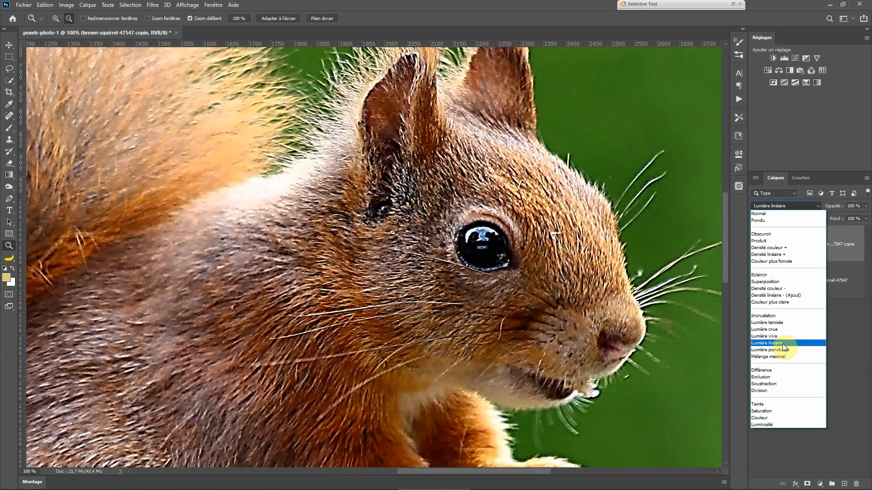
pyautogui.click(783, 343)
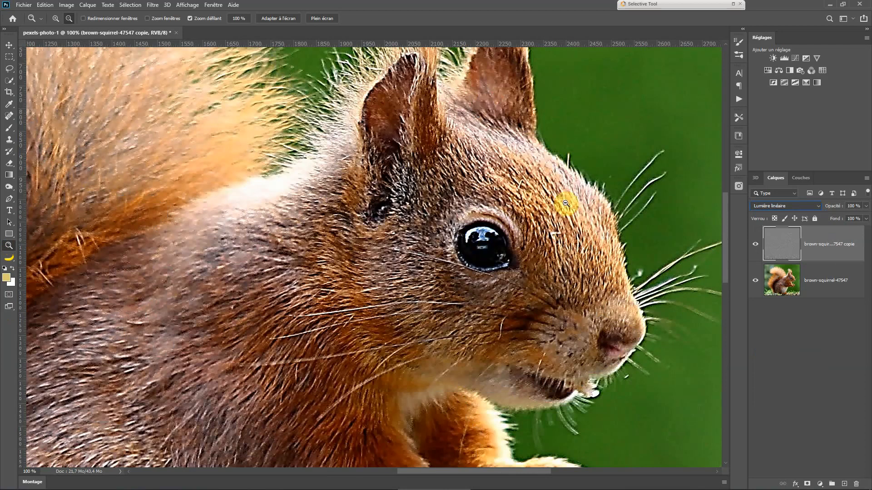
pyautogui.click(755, 246)
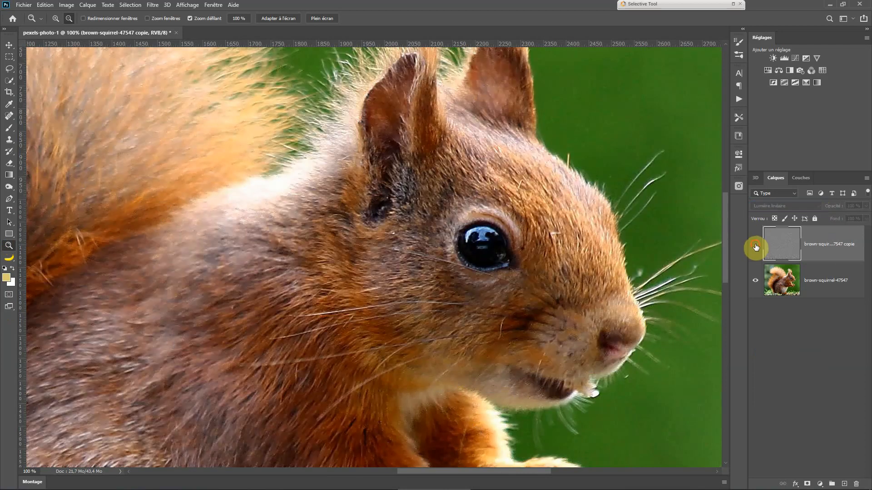
pyautogui.click(756, 245)
# Set the High Pass layer's blending mode to Lumière tamisée and compare the photo with the layer hidden and shown.
pyautogui.click(817, 206)
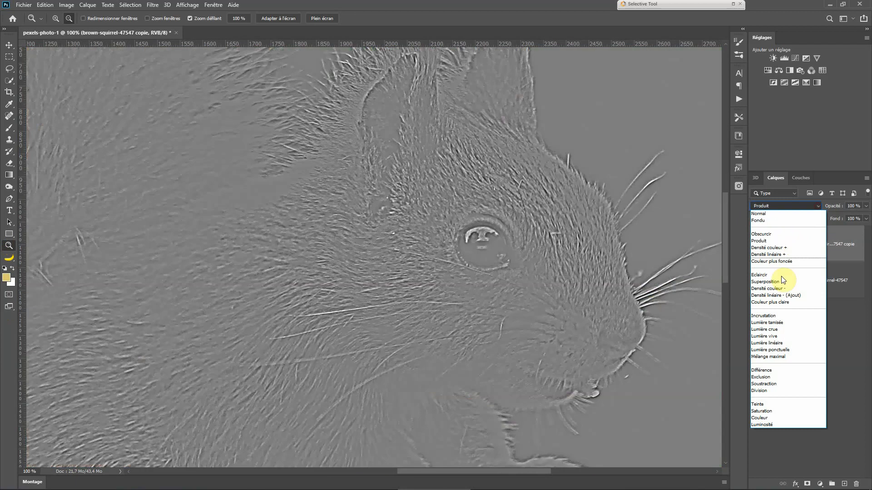
pyautogui.click(777, 323)
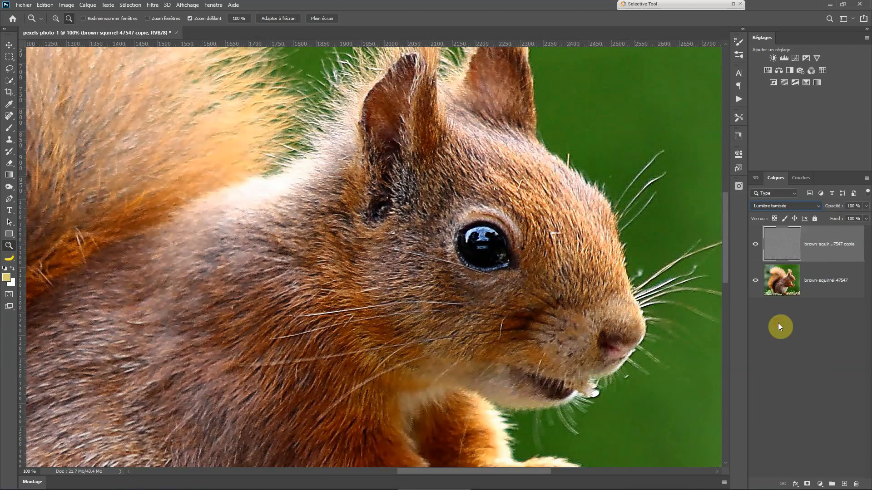
pyautogui.click(755, 248)
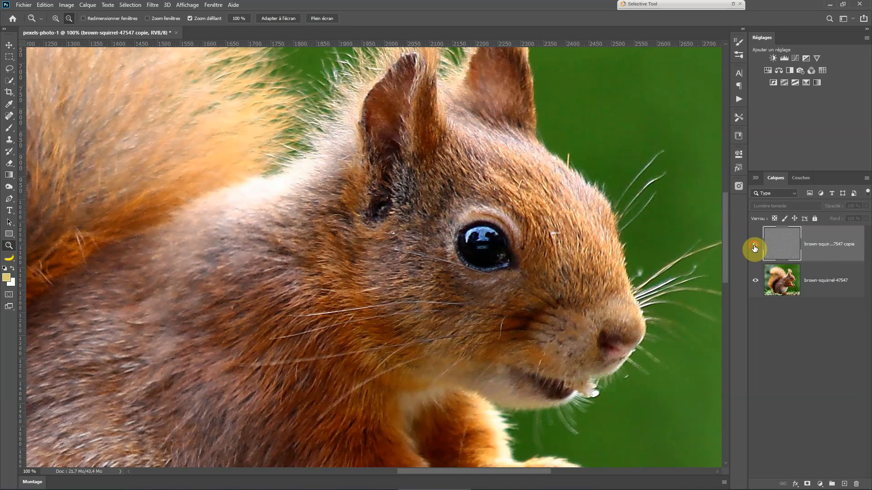
pyautogui.click(754, 248)
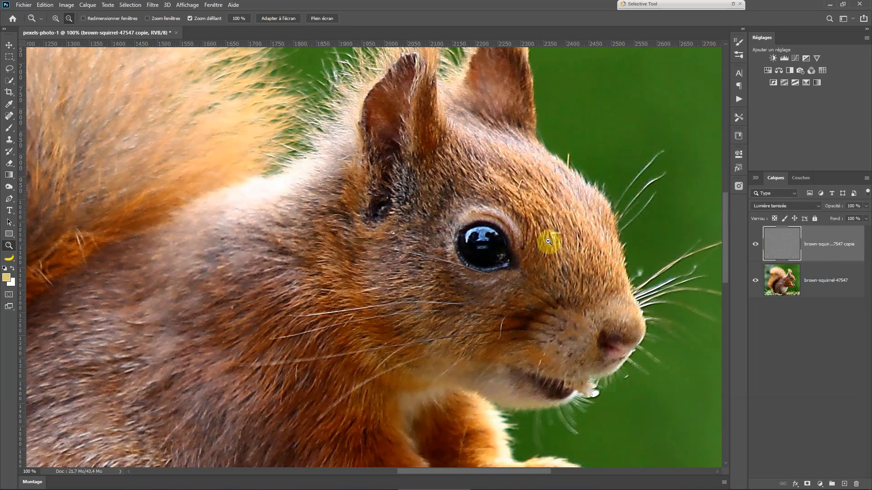
pyautogui.click(818, 206)
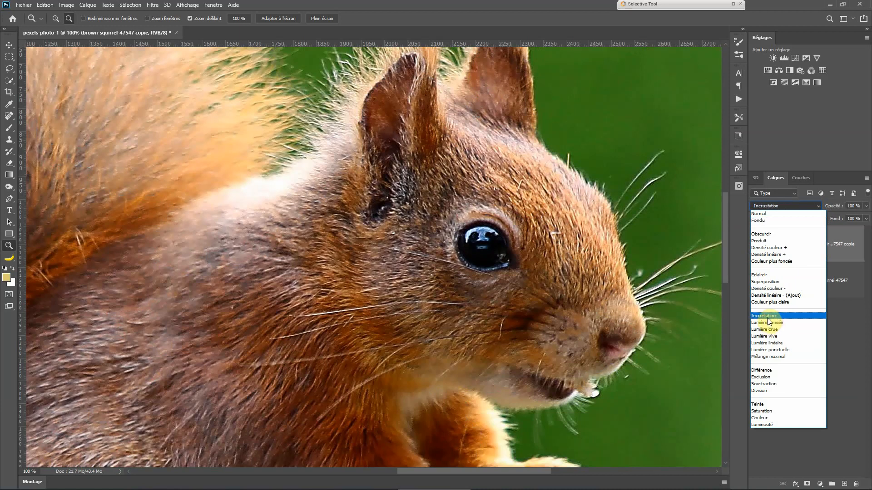
pyautogui.click(769, 324)
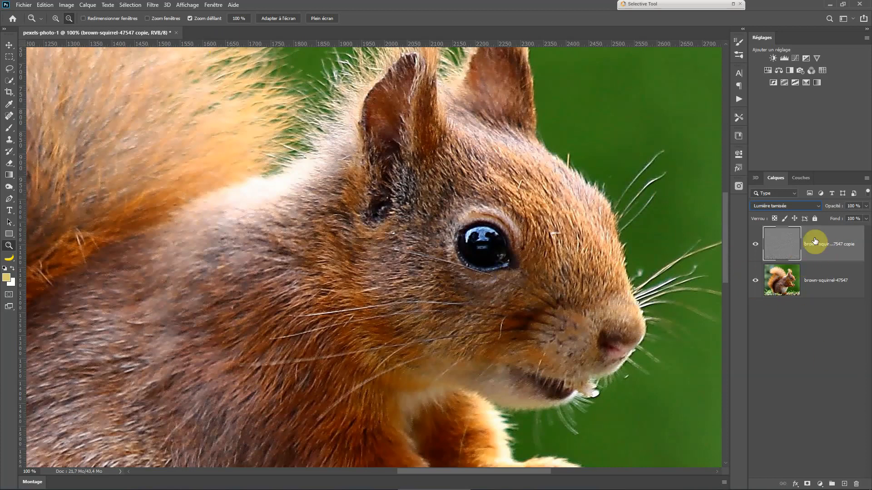
# Set the High Pass layer's opacity to 85 % and compare the squirrel with the layer hidden and shown.
pyautogui.click(866, 206)
pyautogui.moveTo(865, 217); pyautogui.dragTo(813, 220)
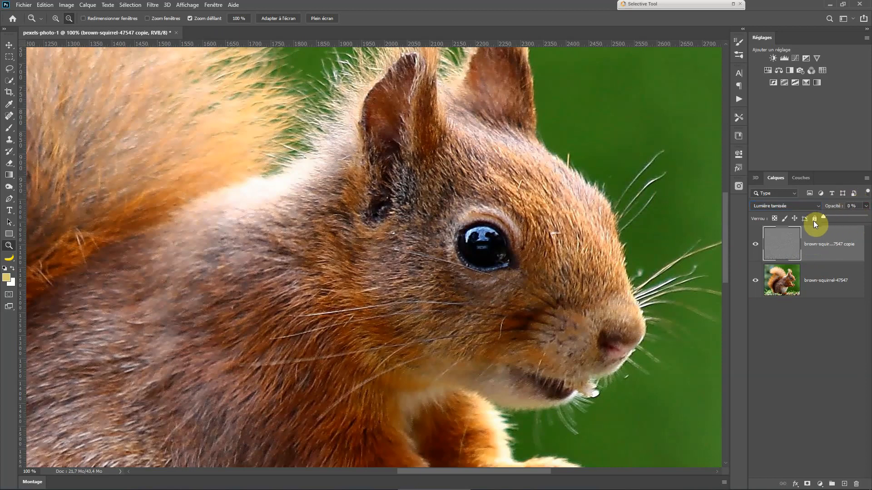
pyautogui.moveTo(846, 217)
pyautogui.mouseDown()
pyautogui.moveTo(868, 219)
pyautogui.moveTo(834, 226)
pyautogui.moveTo(860, 218)
pyautogui.mouseUp()
pyautogui.click(787, 348)
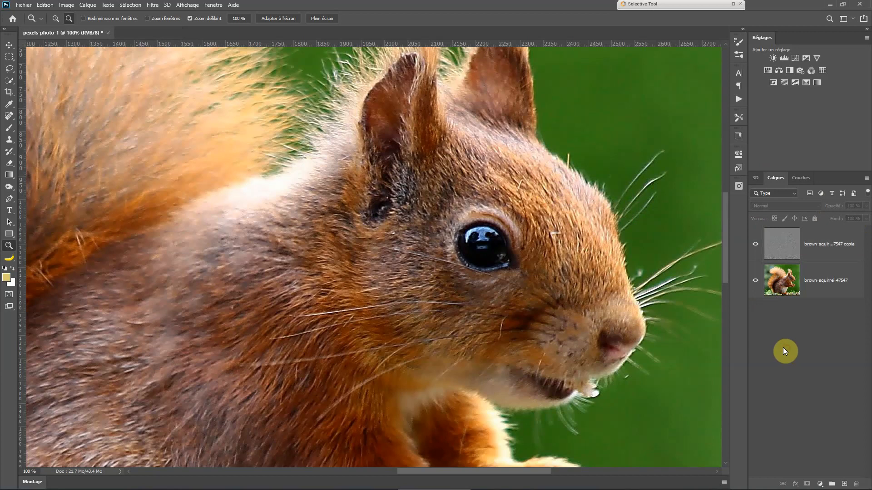
pyautogui.click(794, 251)
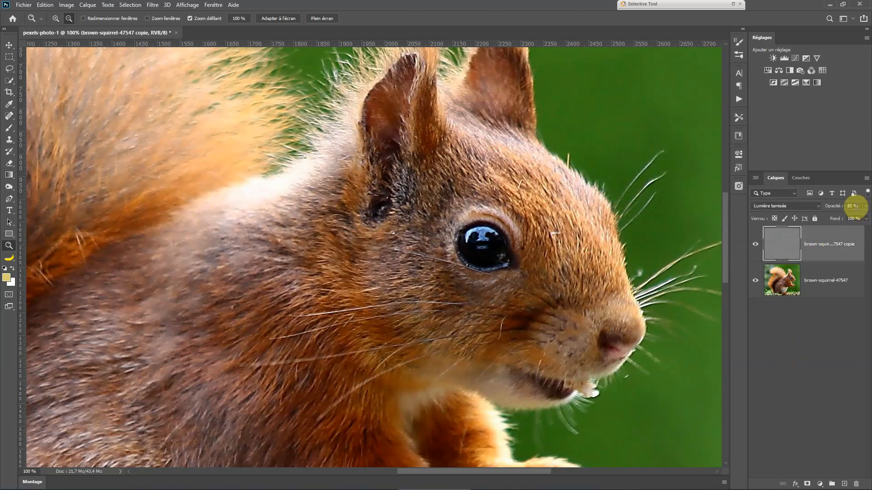
pyautogui.click(757, 248)
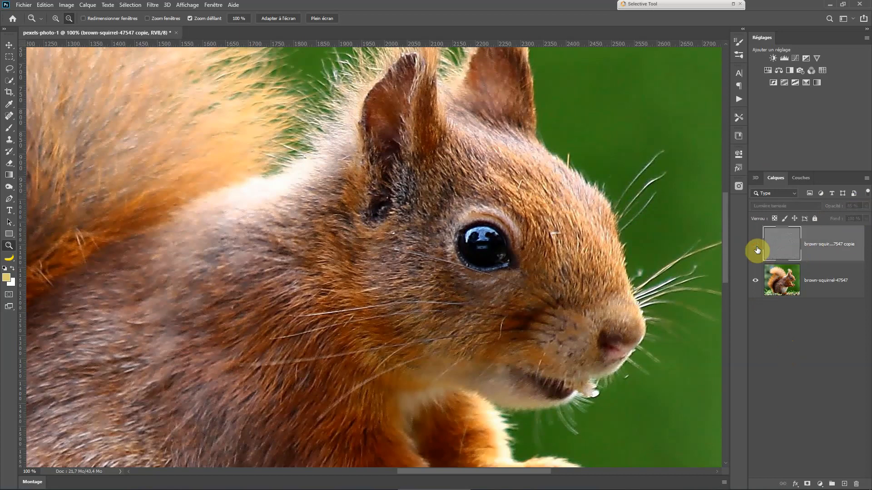
pyautogui.click(756, 248)
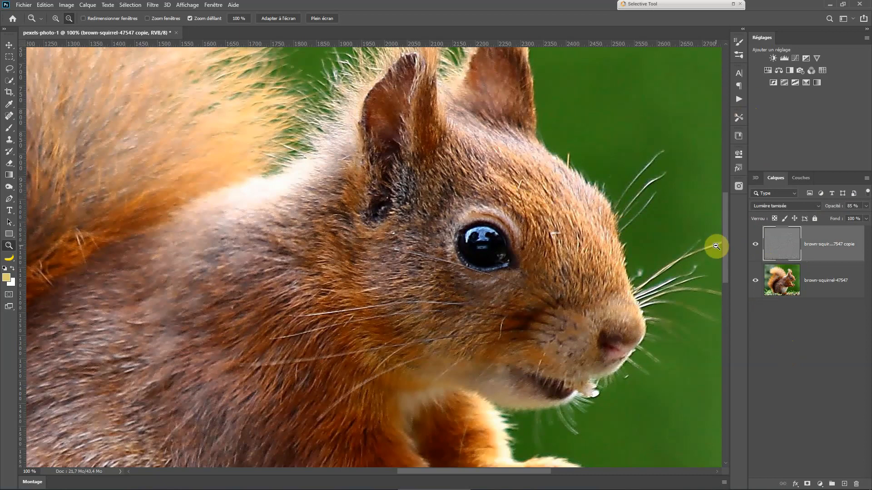
# Delete the High Pass copy layer, leaving only the original squirrel layer.
pyautogui.moveTo(843, 246); pyautogui.dragTo(856, 484)
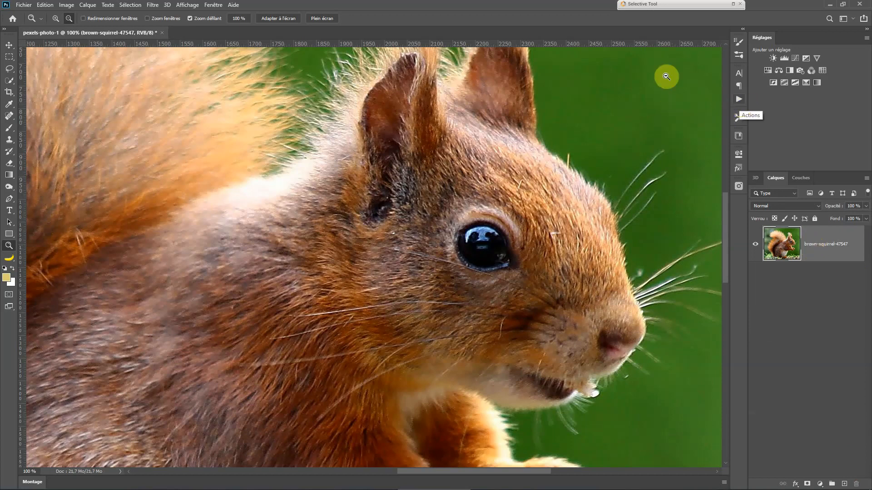
# Create a new action set named Passe haut.
pyautogui.click(214, 5)
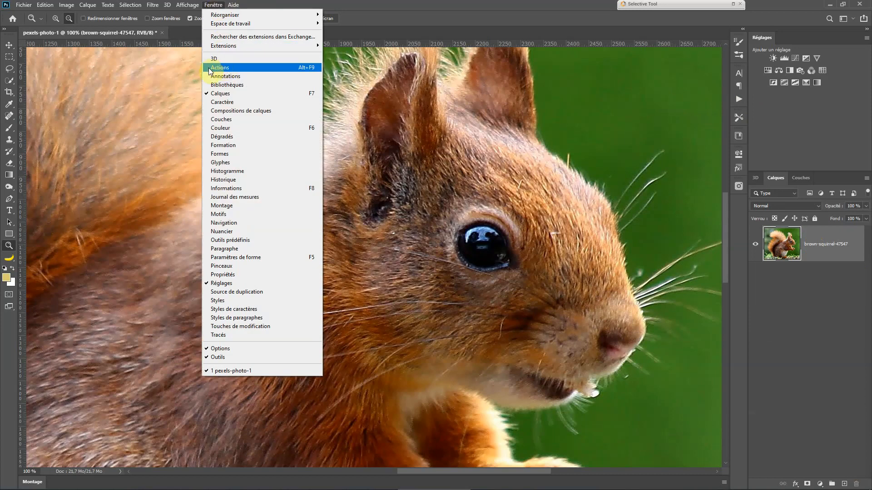
pyautogui.click(210, 68)
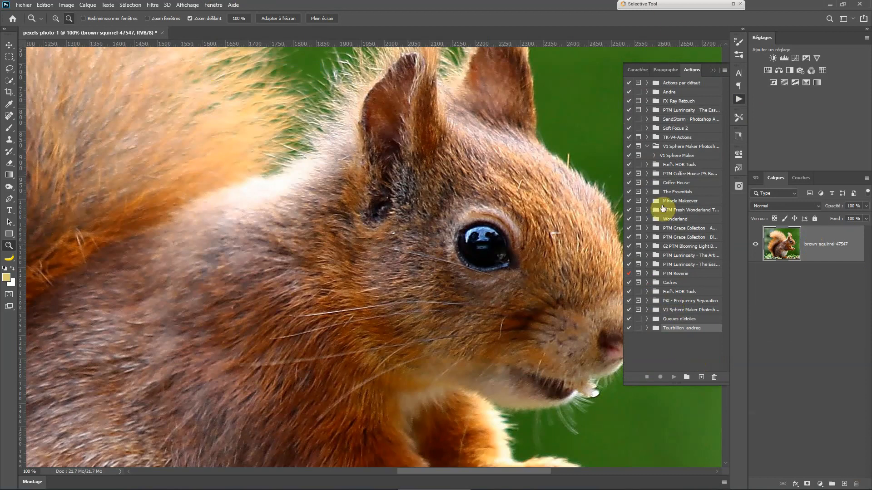
pyautogui.moveTo(656, 151); pyautogui.dragTo(654, 147)
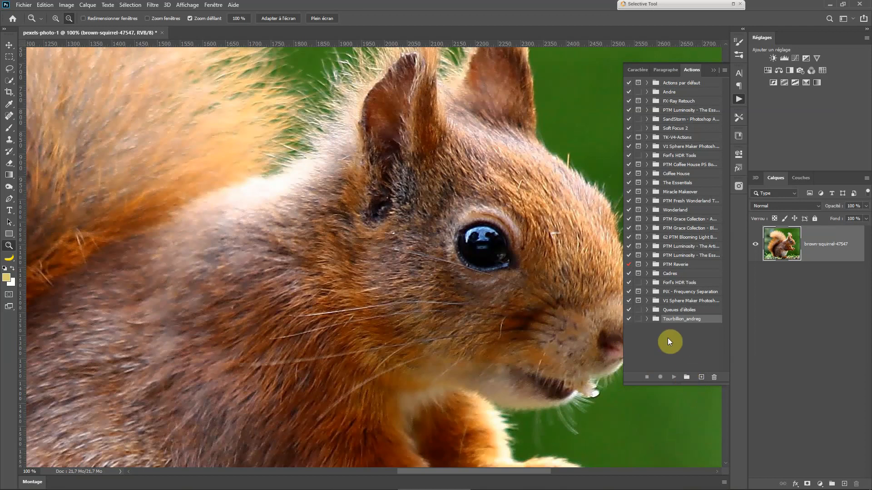
pyautogui.click(686, 377)
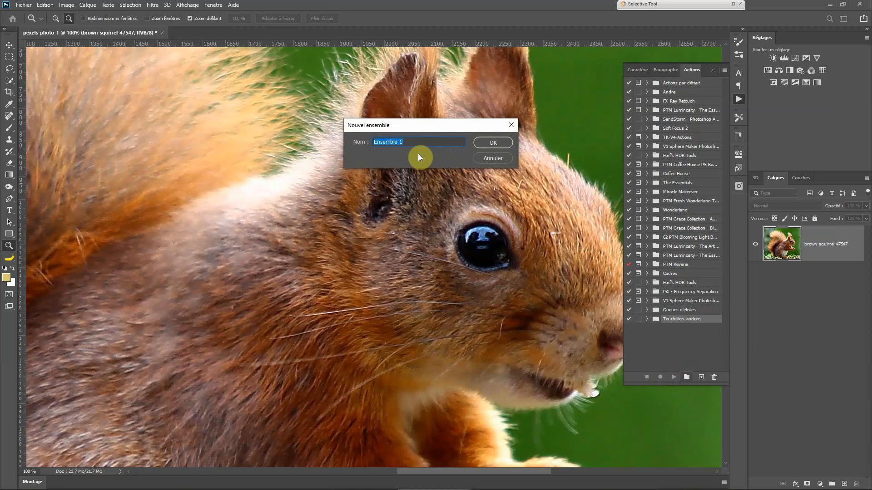
pyautogui.write('Passe haut')
pyautogui.click(495, 142)
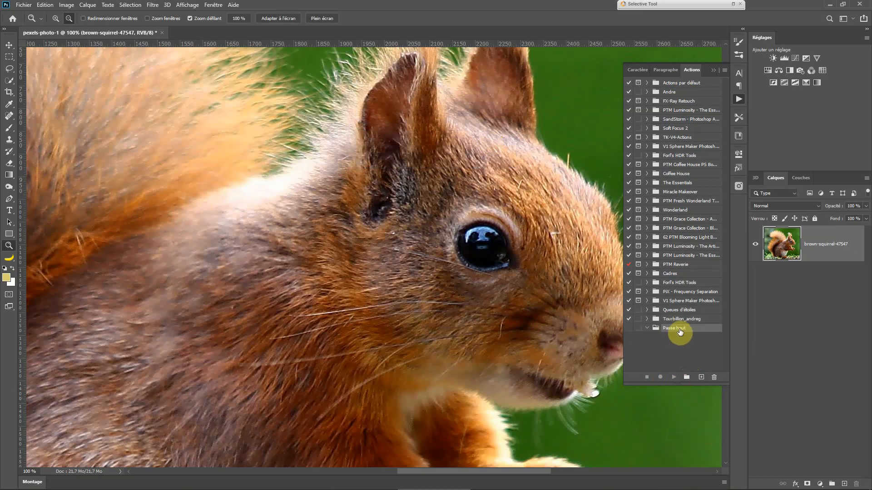
# Start recording a new action named Passe haut regulier in the Passe haut set, and collapse the Actions panel.
pyautogui.click(701, 378)
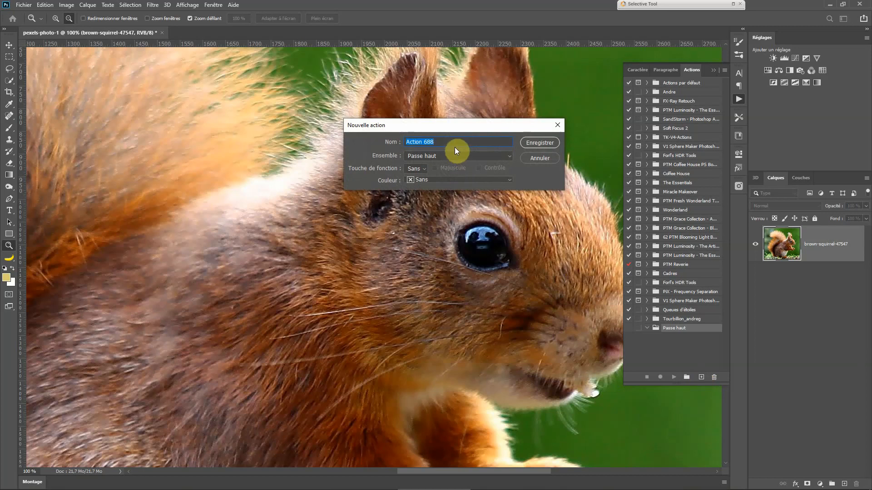
pyautogui.write('Passe haut regulier')
pyautogui.click(549, 144)
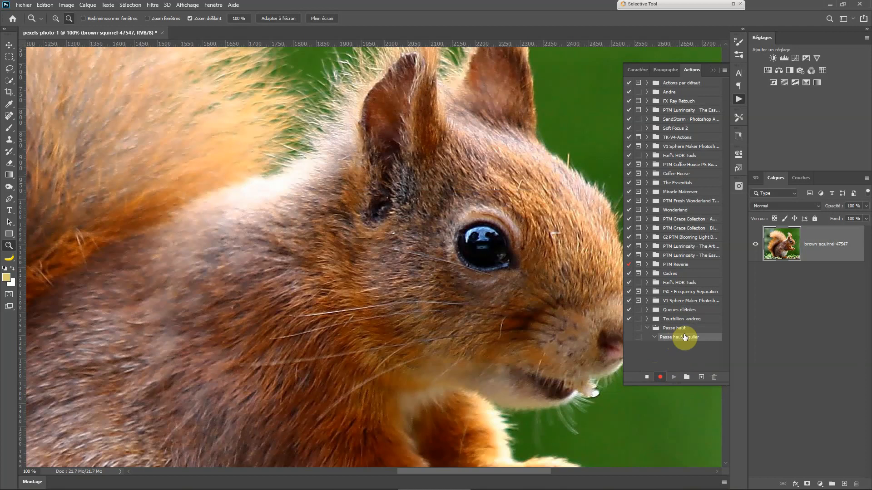
pyautogui.click(713, 70)
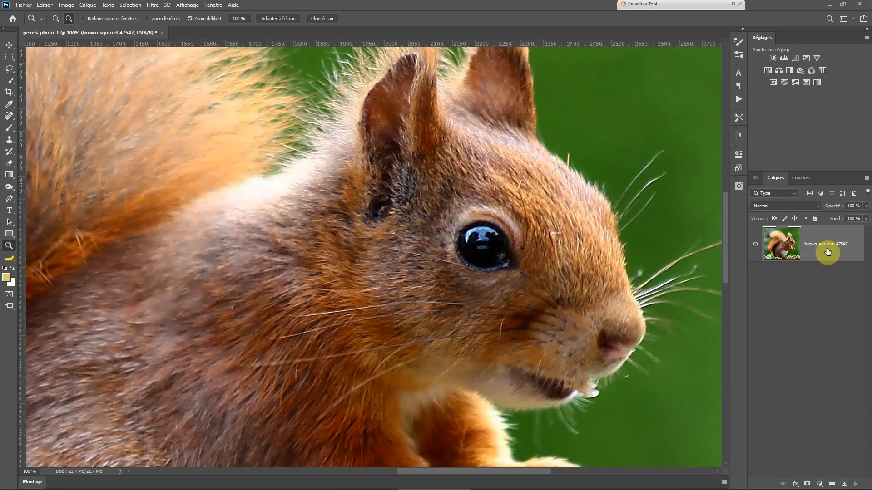
# Duplicate the squirrel layer and desaturate the copy.
pyautogui.hotkey('ctrl', 'j')
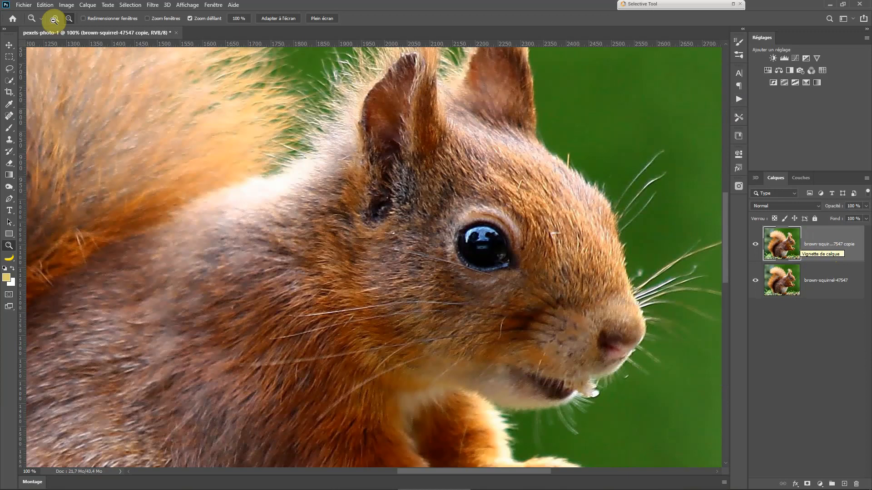
pyautogui.click(67, 5)
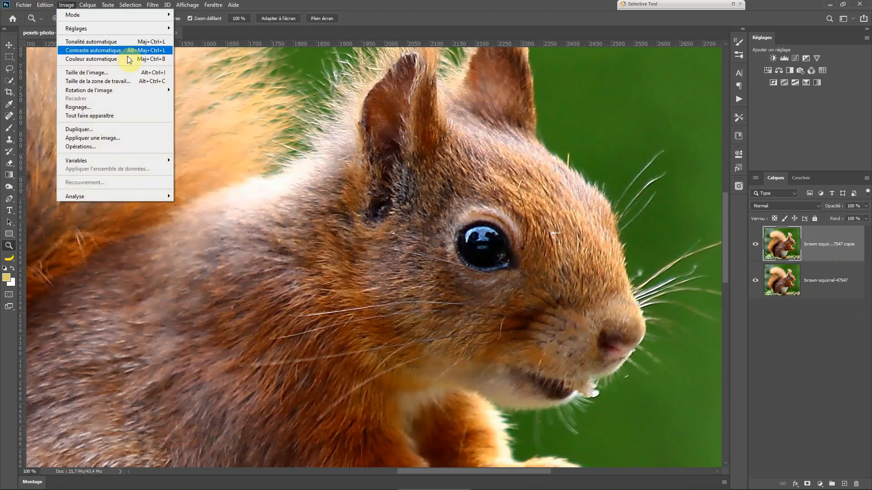
pyautogui.moveTo(142, 29)
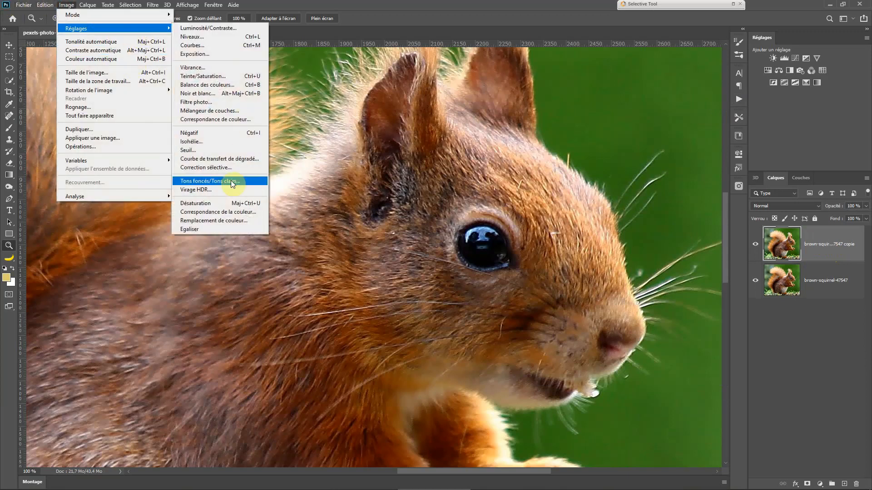
pyautogui.click(229, 206)
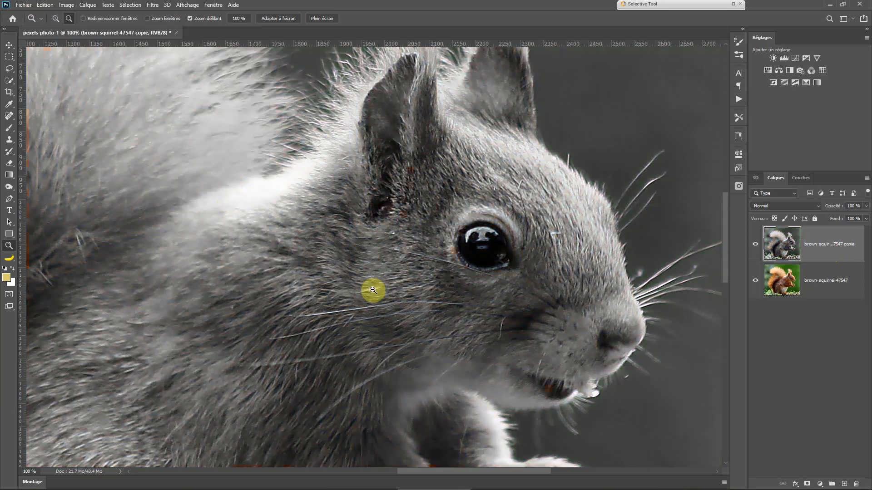
# Apply the High Pass filter (Passe-haut) to the desaturated copy with a radius of 5,6 pixels.
pyautogui.click(154, 5)
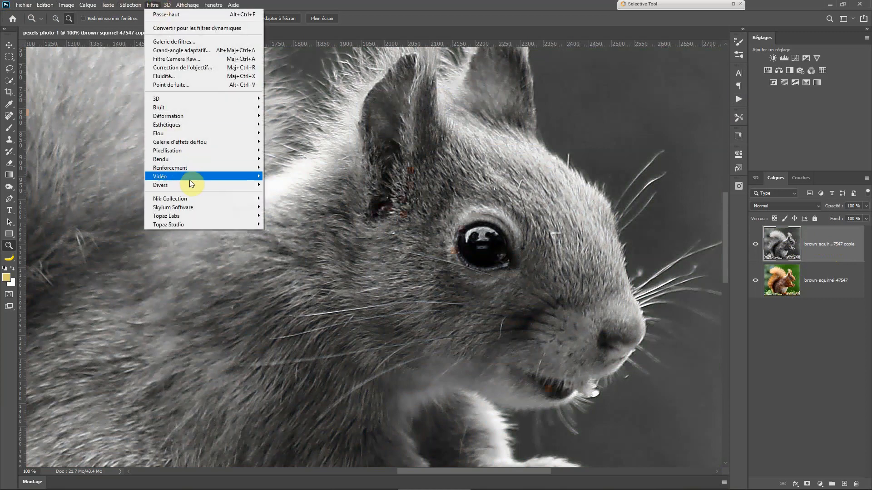
pyautogui.moveTo(250, 193)
pyautogui.click(285, 210)
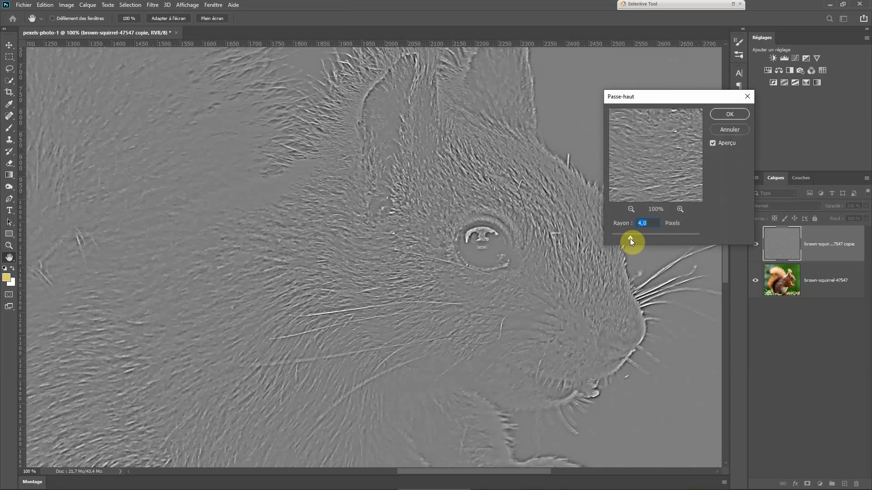
pyautogui.moveTo(627, 241); pyautogui.dragTo(626, 242)
pyautogui.moveTo(636, 238); pyautogui.dragTo(637, 238)
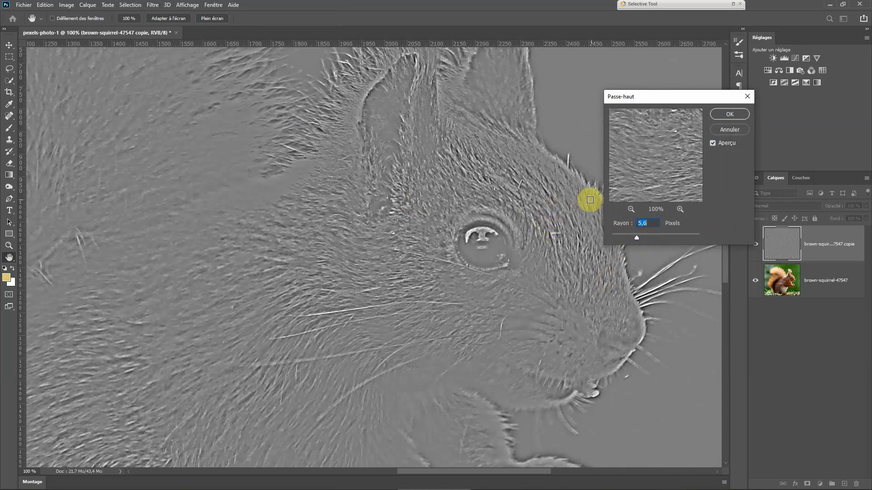
pyautogui.click(729, 114)
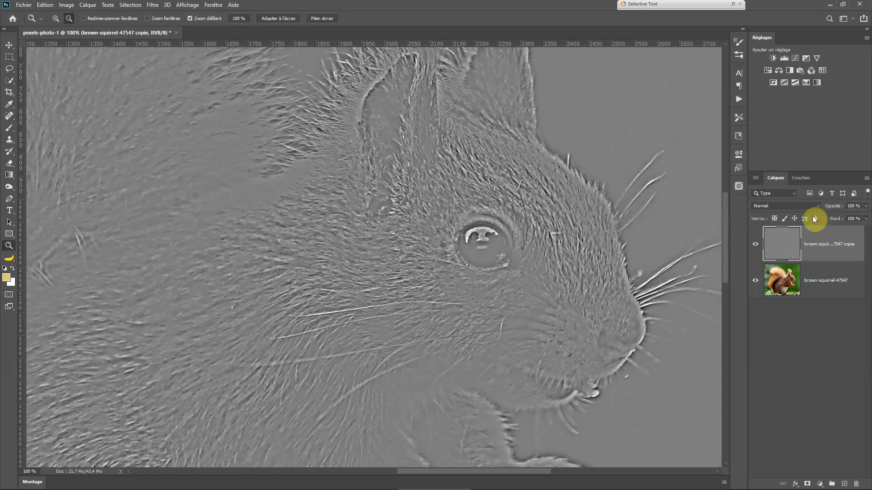
# Set the High Pass layer's blend mode to Lumière tamisée and vary its opacity down to 0 % and back to 100 %.
pyautogui.click(794, 206)
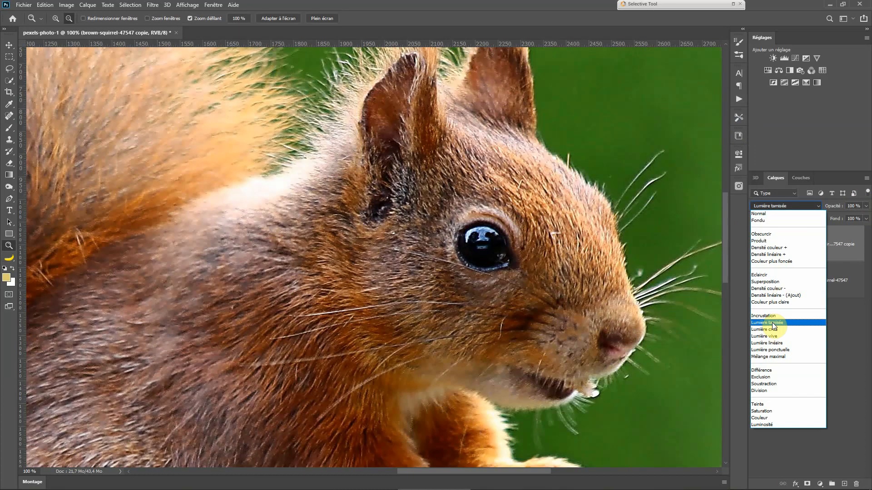
pyautogui.click(772, 324)
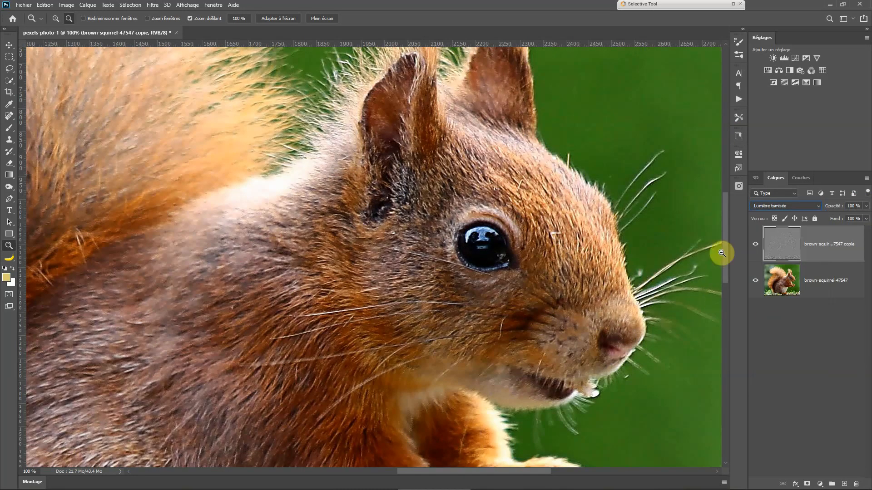
pyautogui.click(866, 206)
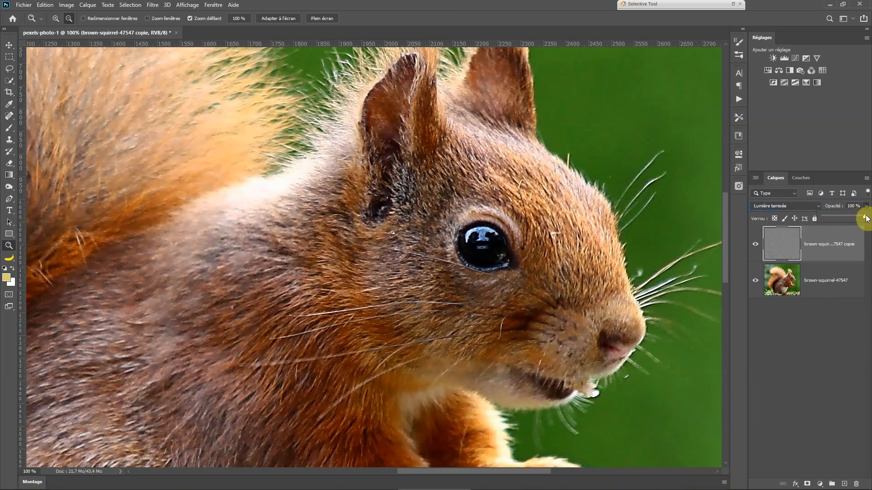
pyautogui.moveTo(866, 218); pyautogui.dragTo(820, 217)
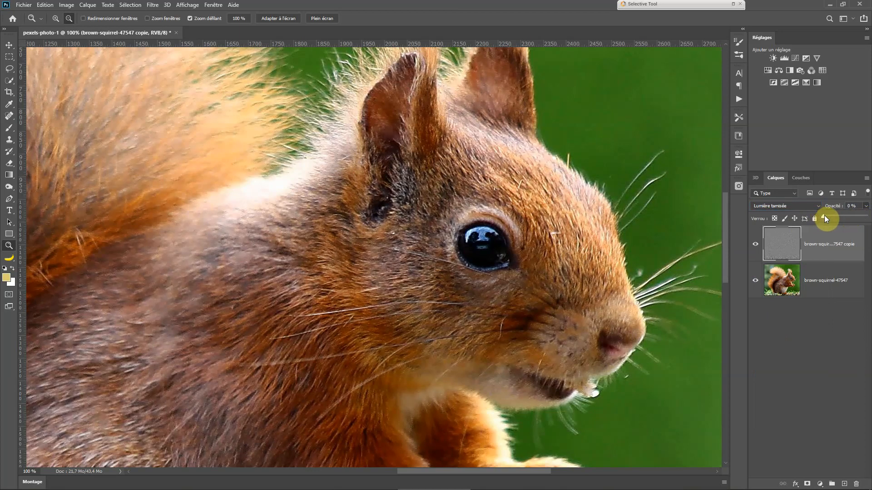
pyautogui.moveTo(856, 219); pyautogui.dragTo(863, 218)
# Stop recording the Passe haut regulier action and delete the High Pass layer.
pyautogui.click(740, 100)
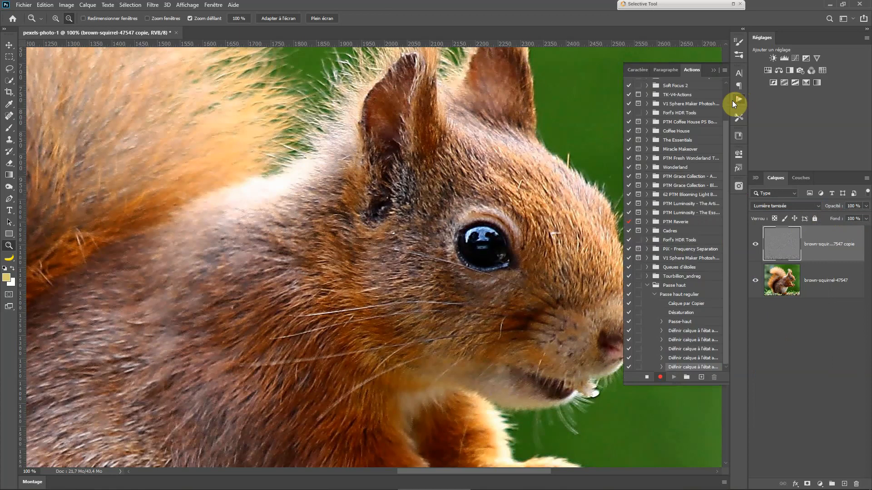
pyautogui.click(646, 378)
pyautogui.moveTo(846, 251); pyautogui.dragTo(858, 482)
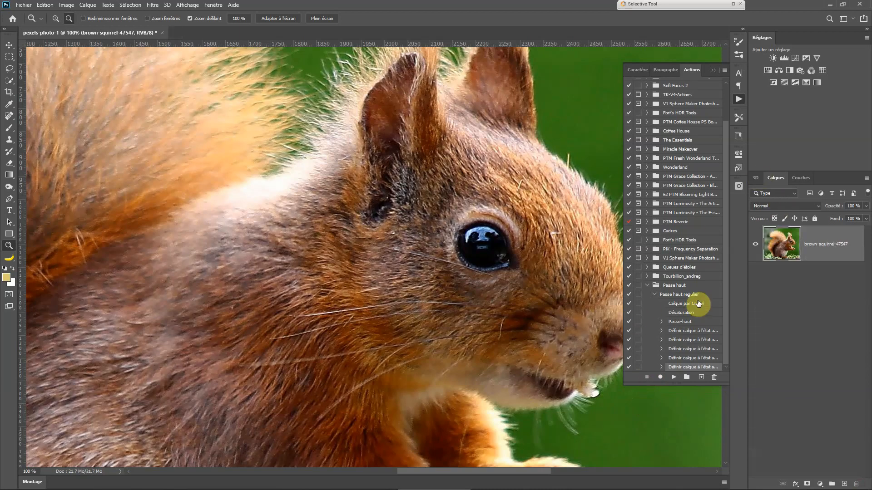
# Play the Passe haut regulier action on the squirrel layer and collapse the Actions panel.
pyautogui.click(675, 296)
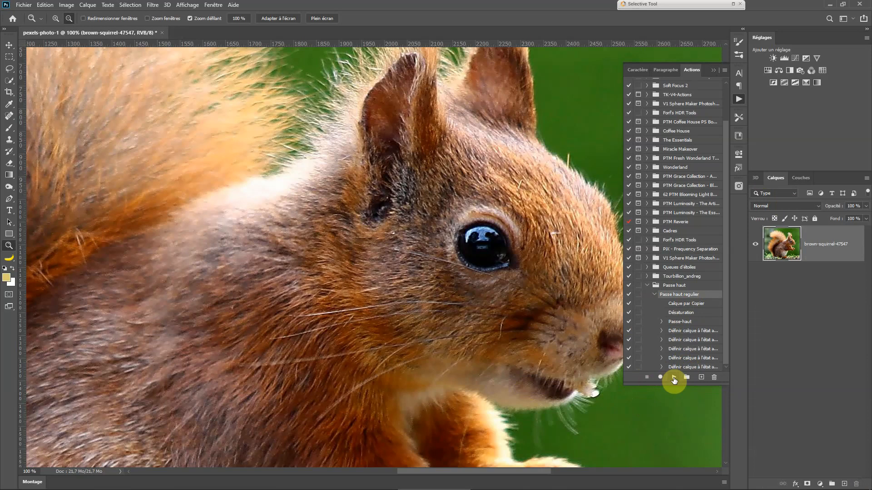
pyautogui.click(674, 379)
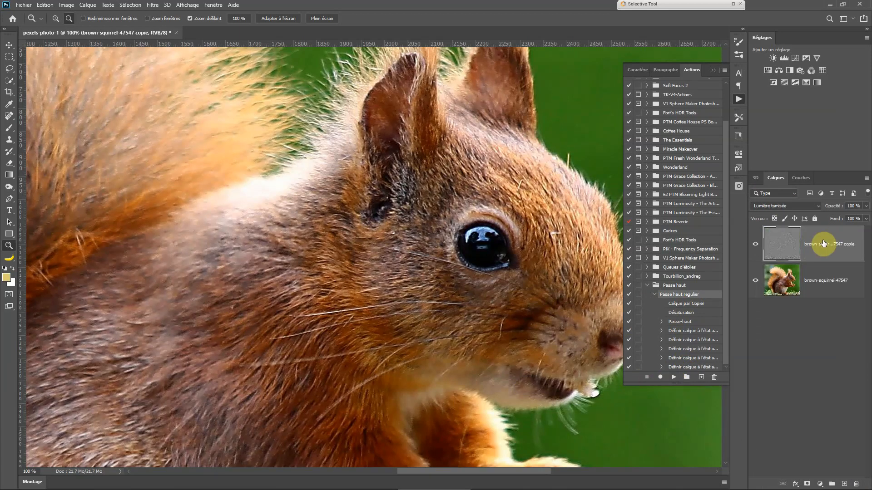
pyautogui.click(714, 70)
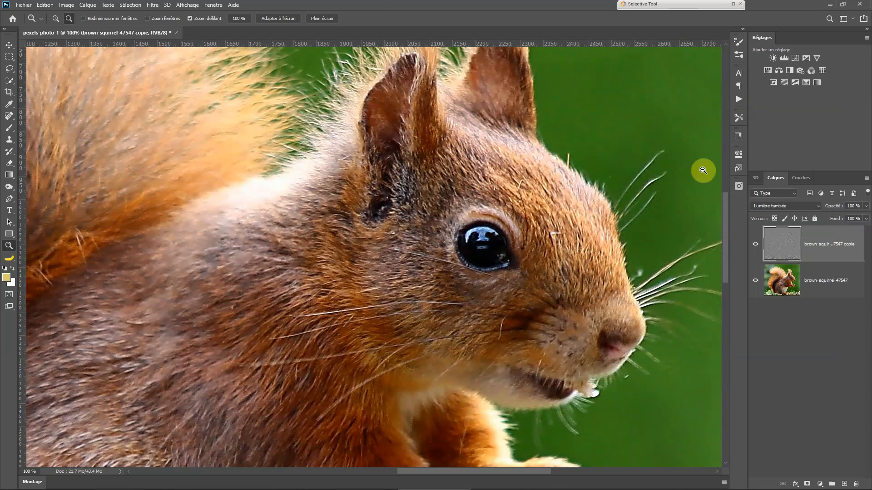
# Try out the strength sliders on the High Pass layer generated by the action, and delete that layer.
pyautogui.click(866, 219)
pyautogui.moveTo(866, 218)
pyautogui.mouseDown()
pyautogui.moveTo(842, 217)
pyautogui.moveTo(864, 218)
pyautogui.mouseUp()
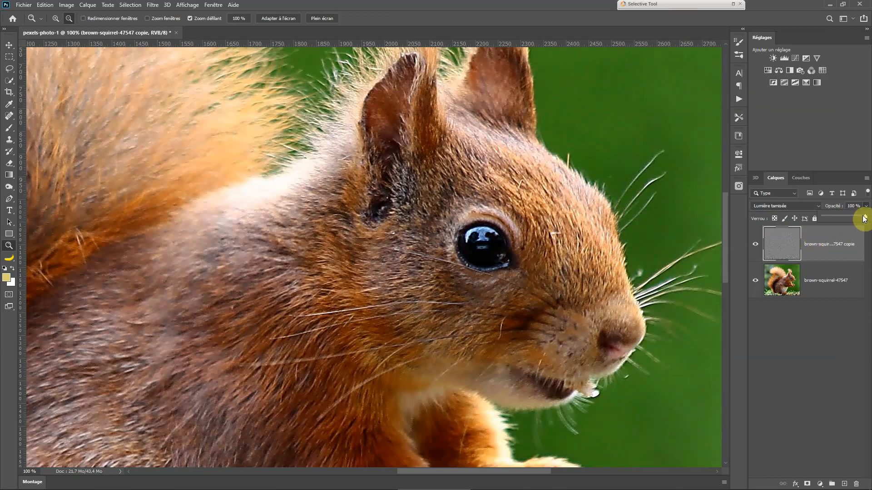
pyautogui.moveTo(864, 217)
pyautogui.mouseDown()
pyautogui.moveTo(857, 223)
pyautogui.moveTo(866, 217)
pyautogui.mouseUp()
pyautogui.moveTo(839, 244); pyautogui.dragTo(857, 484)
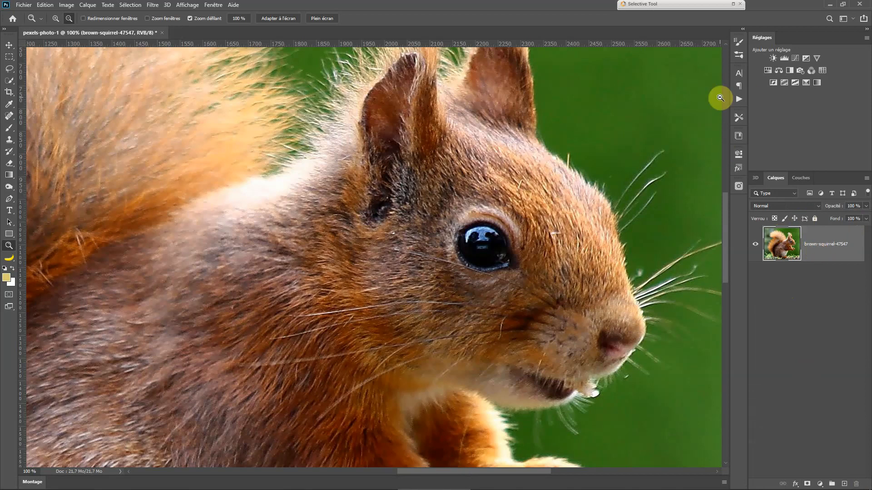
# Start recording a new action named Passe haut obj dynamique in the Passe haut set, and collapse the Actions panel.
pyautogui.click(738, 101)
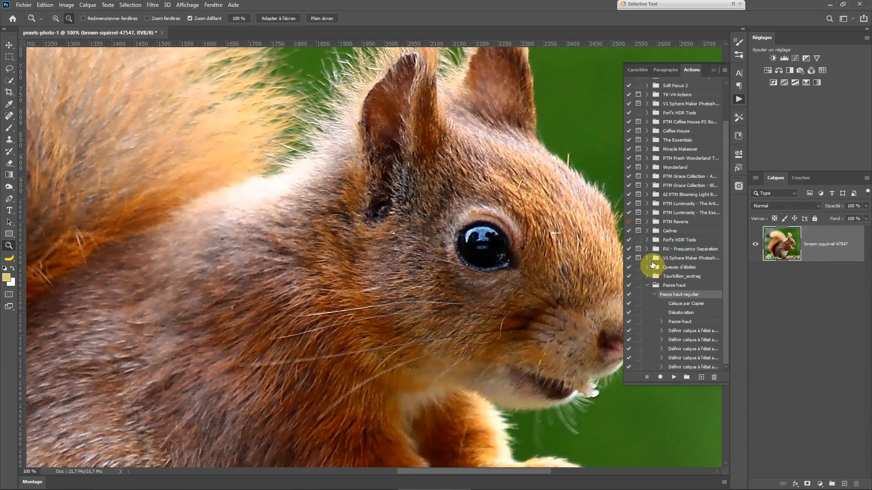
pyautogui.click(654, 296)
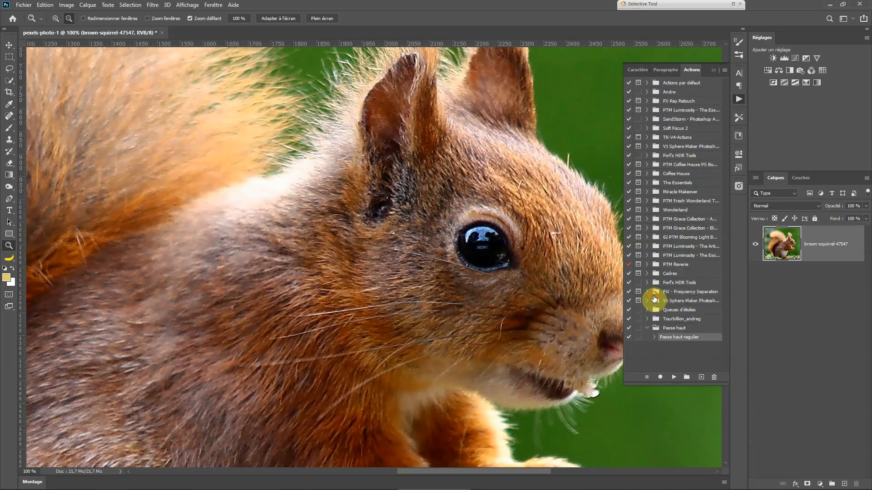
pyautogui.click(689, 329)
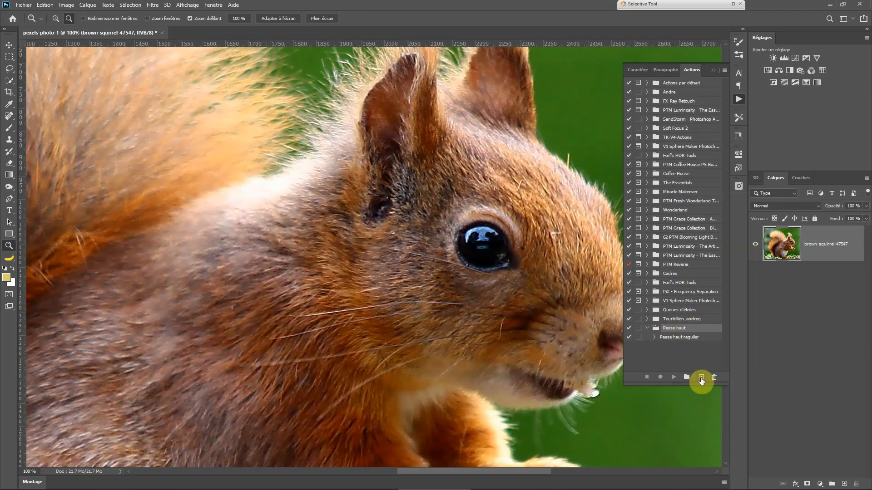
pyautogui.click(701, 379)
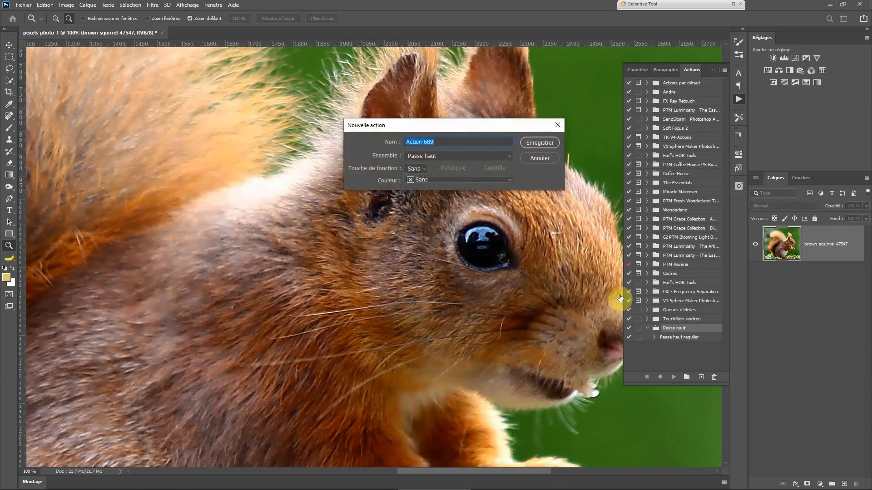
pyautogui.write('Passe haut obj dynamiqu')
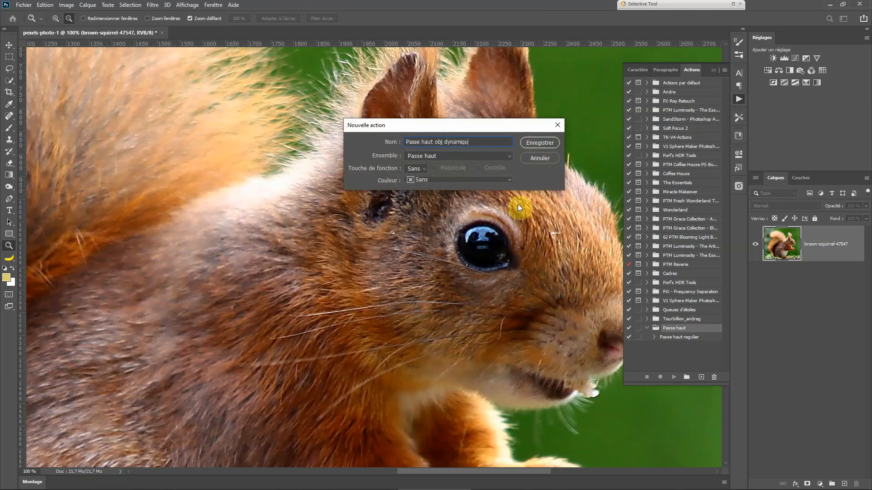
pyautogui.write('e')
pyautogui.click(550, 144)
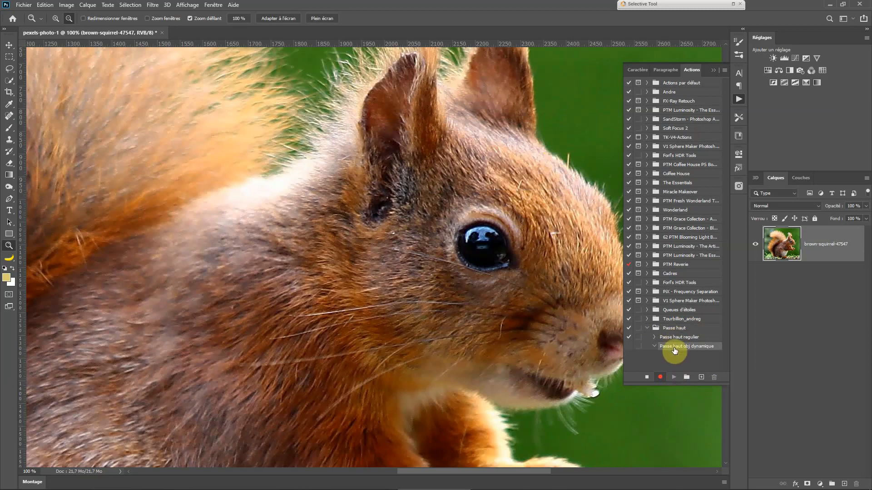
pyautogui.click(713, 70)
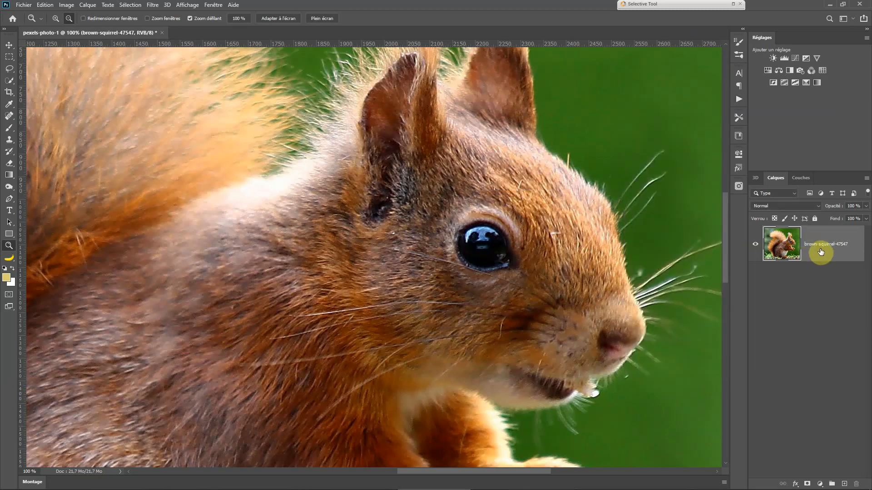
# Duplicate the squirrel layer and convert the copy to a smart object (objet dynamique).
pyautogui.hotkey('ctrl', 'j')
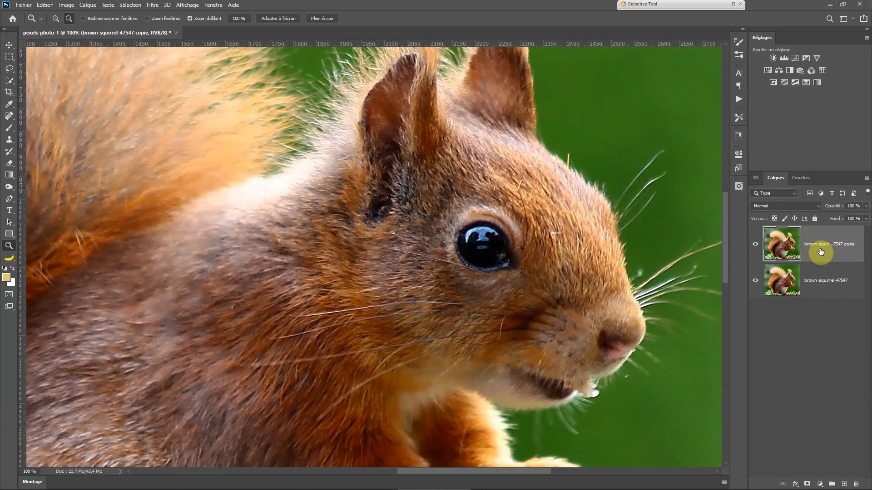
pyautogui.rightClick(844, 252)
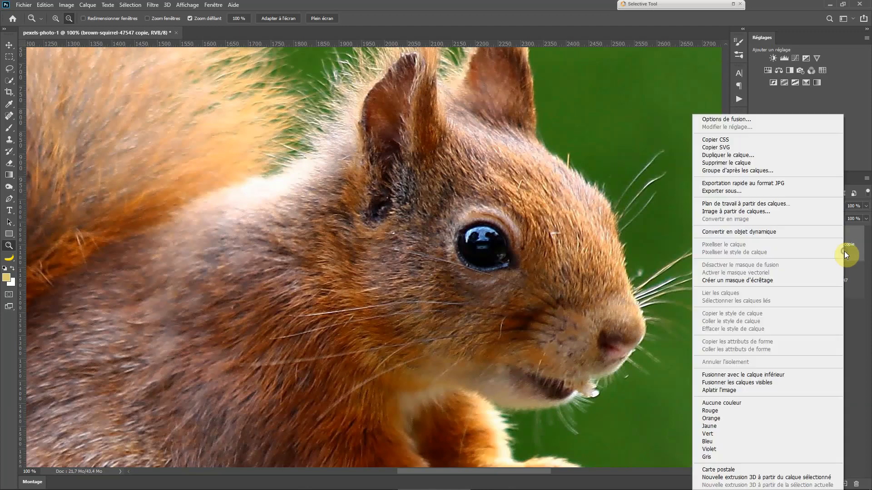
pyautogui.click(808, 232)
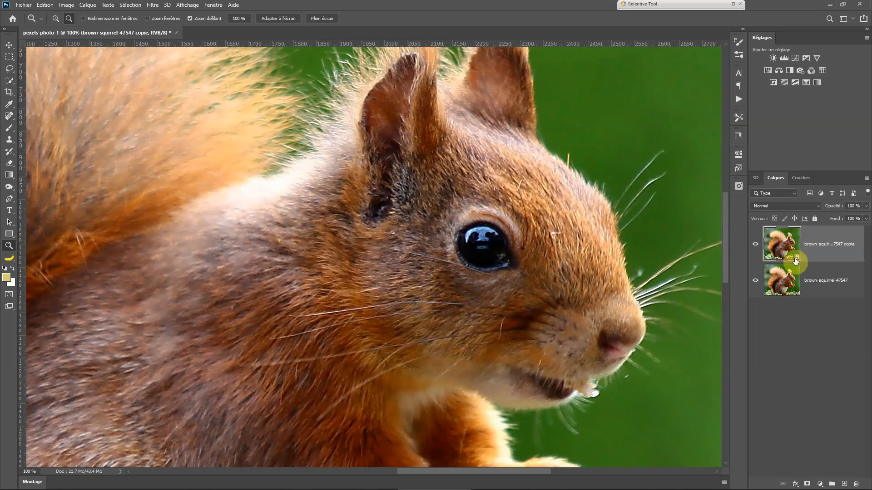
# Apply the High Pass filter (Passe-haut) to the smart object copy with a radius of 3,2 pixels.
pyautogui.click(213, 5)
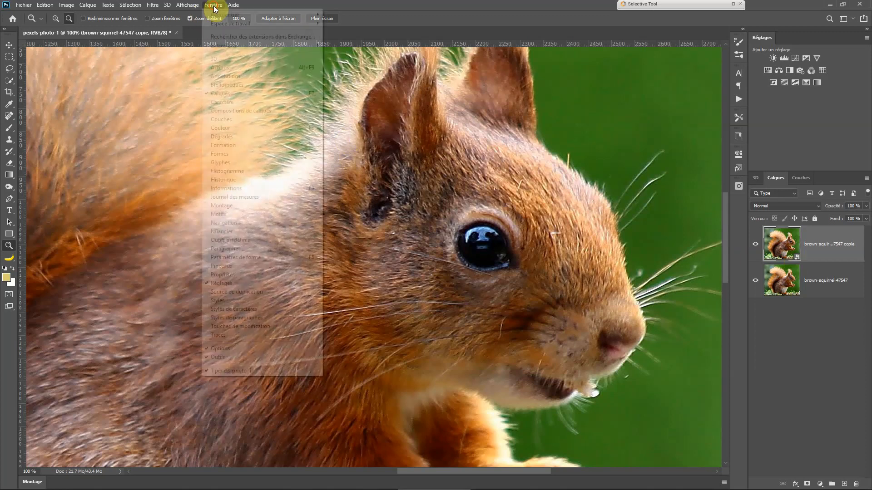
pyautogui.click(213, 6)
pyautogui.click(153, 5)
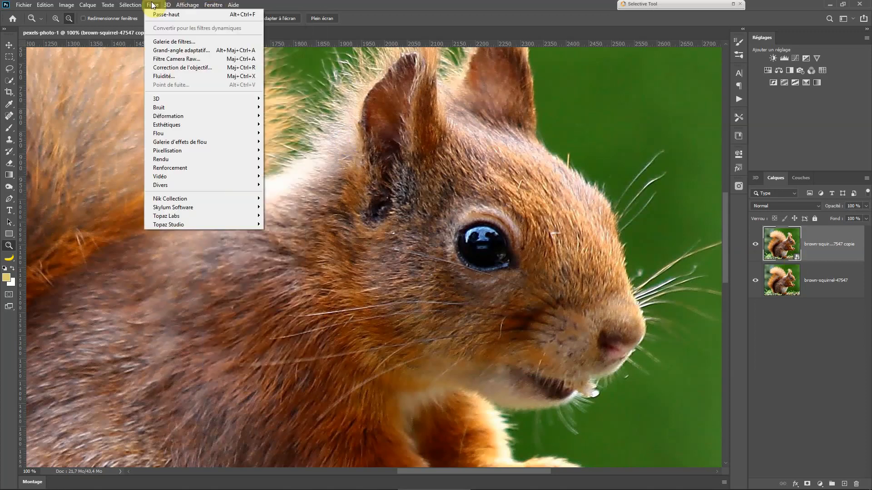
pyautogui.moveTo(234, 187)
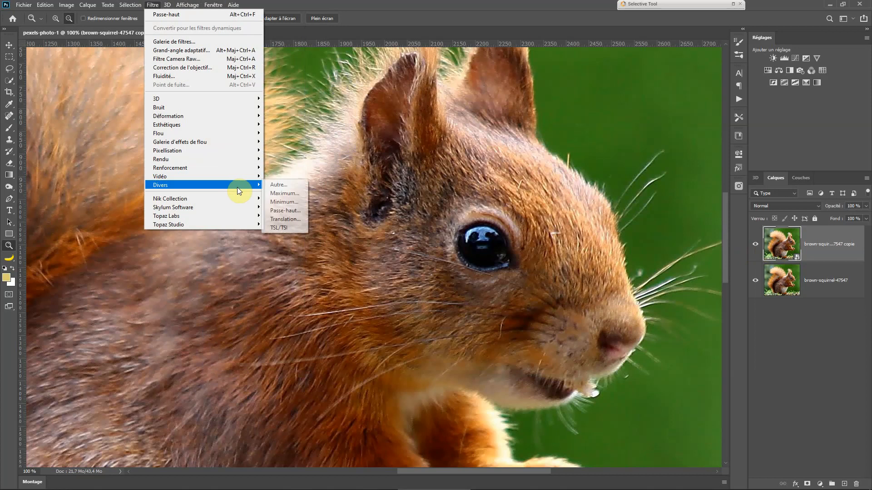
pyautogui.click(302, 209)
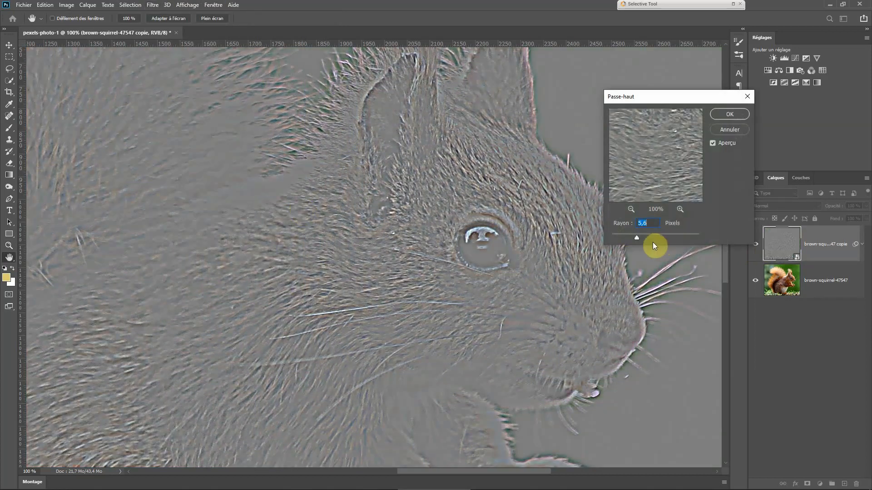
pyautogui.moveTo(632, 238); pyautogui.dragTo(630, 239)
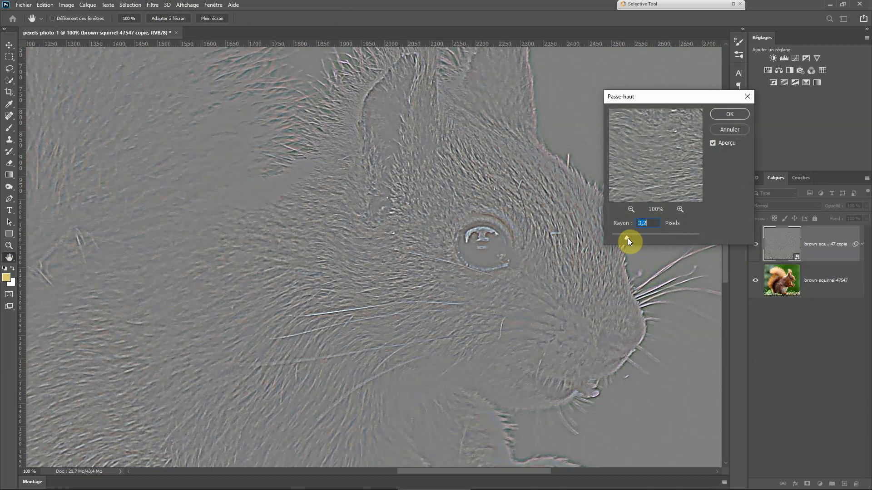
pyautogui.click(726, 114)
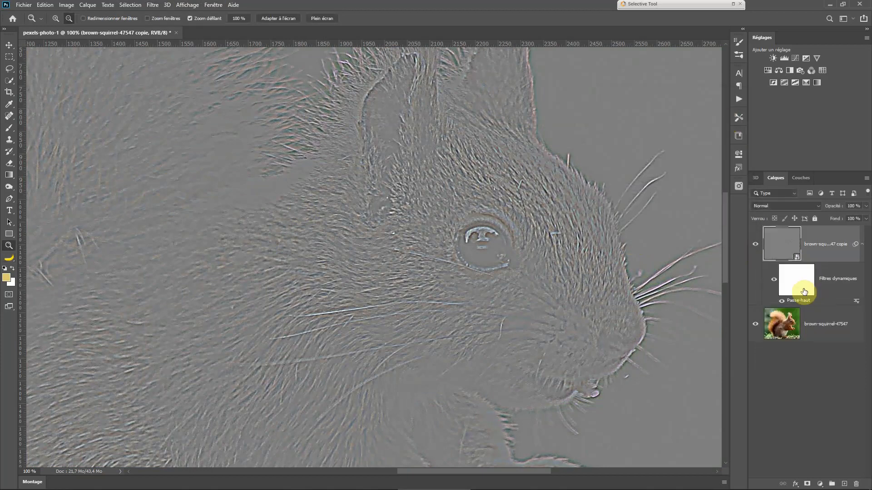
# Set the smart object layer's blend mode to Lumière tamisée and stop recording the Passe haut obj dynamique action.
pyautogui.click(802, 204)
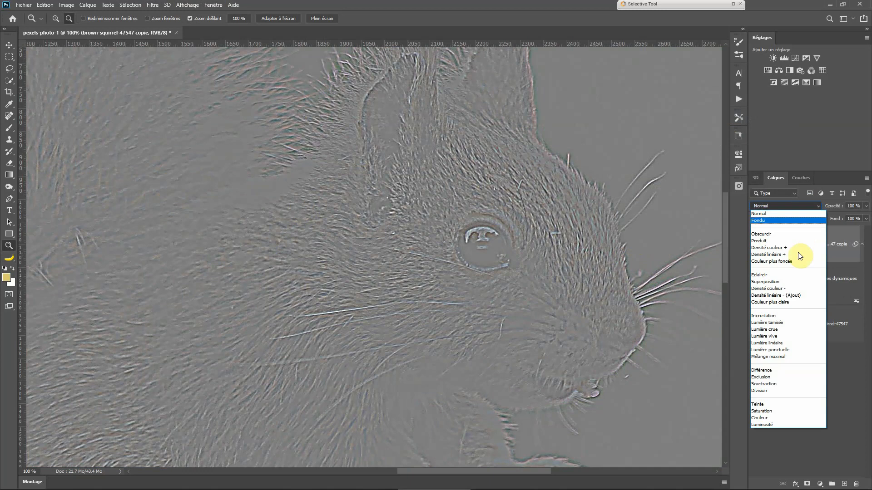
pyautogui.click(771, 322)
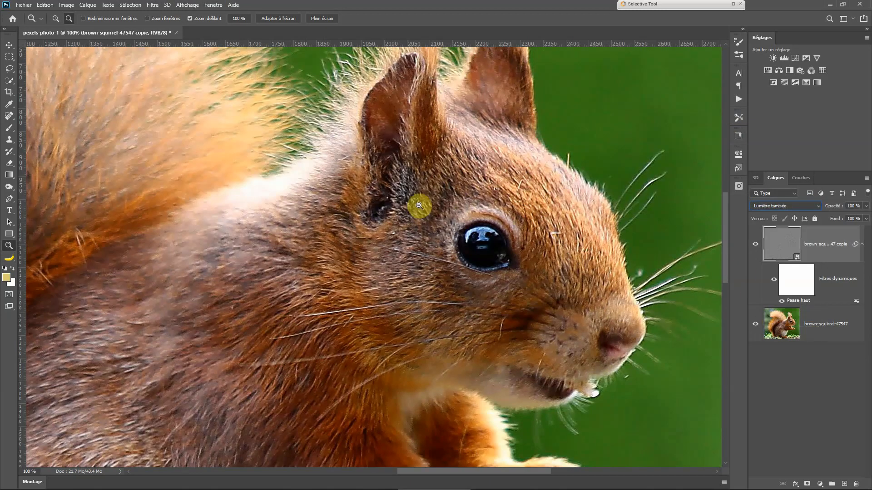
pyautogui.click(739, 101)
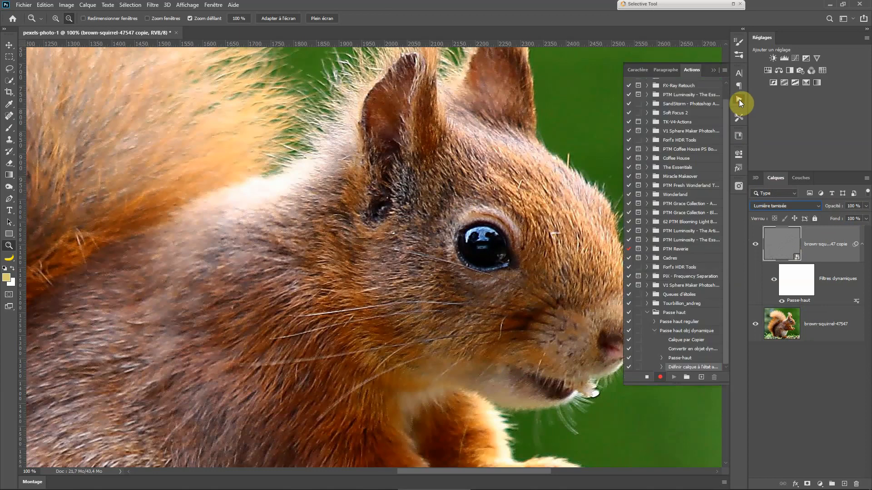
pyautogui.click(647, 378)
pyautogui.click(715, 72)
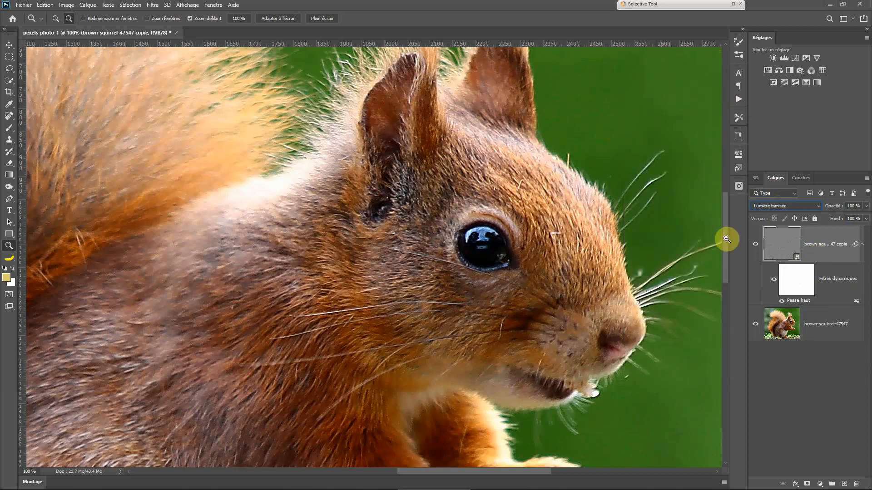
# Readjust the radius of the Passe-haut smart filter and test the layer's opacity slider, leaving it at 100 %.
pyautogui.doubleClick(800, 301)
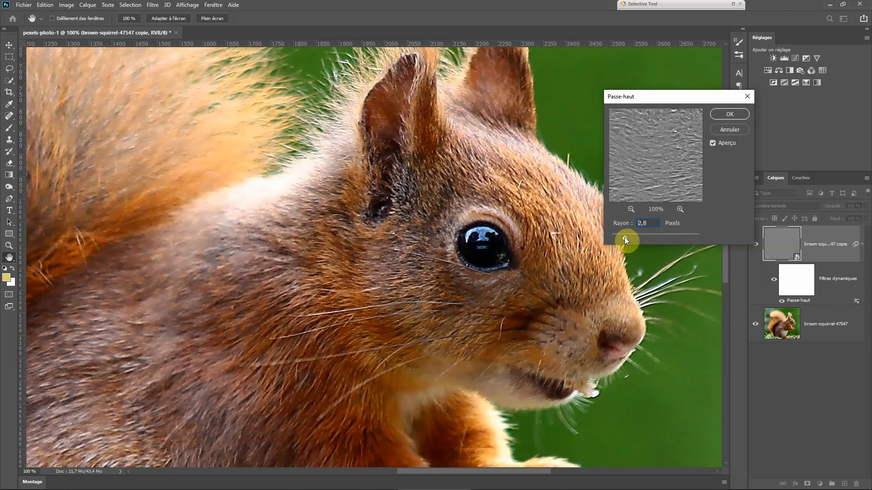
pyautogui.moveTo(625, 237); pyautogui.dragTo(622, 235)
pyautogui.click(729, 114)
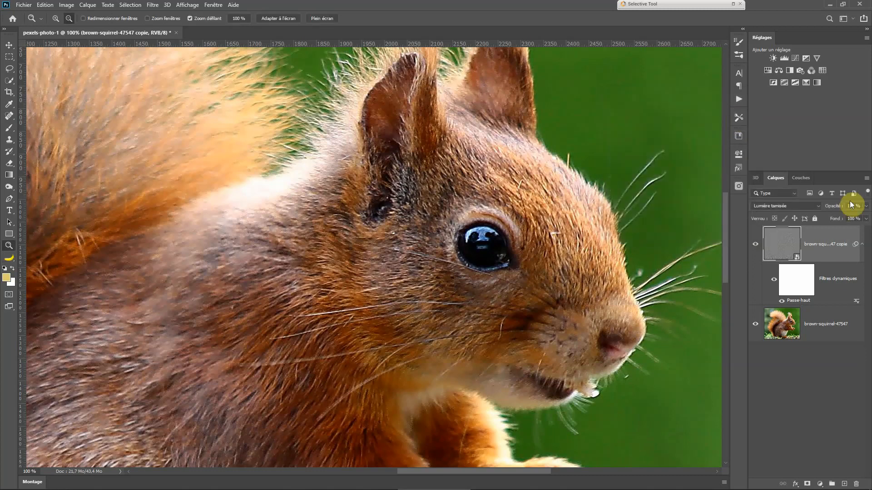
pyautogui.click(866, 207)
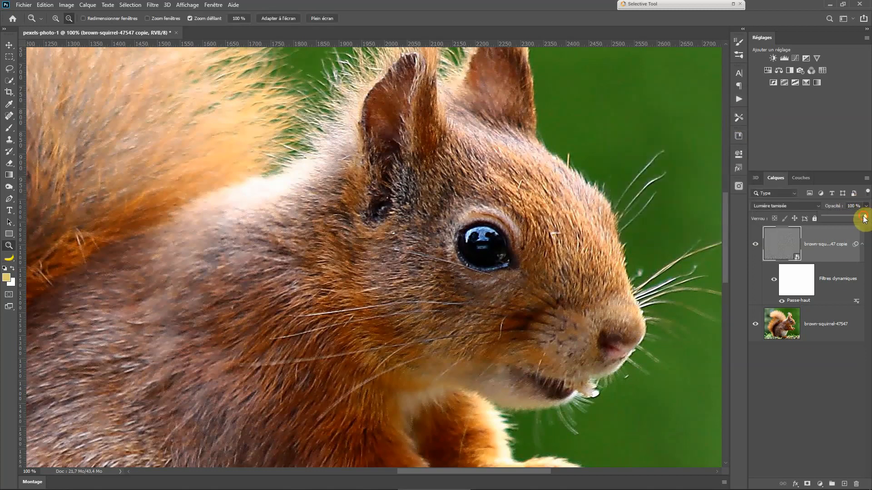
pyautogui.moveTo(865, 217)
pyautogui.mouseDown()
pyautogui.moveTo(813, 218)
pyautogui.moveTo(869, 222)
pyautogui.mouseUp()
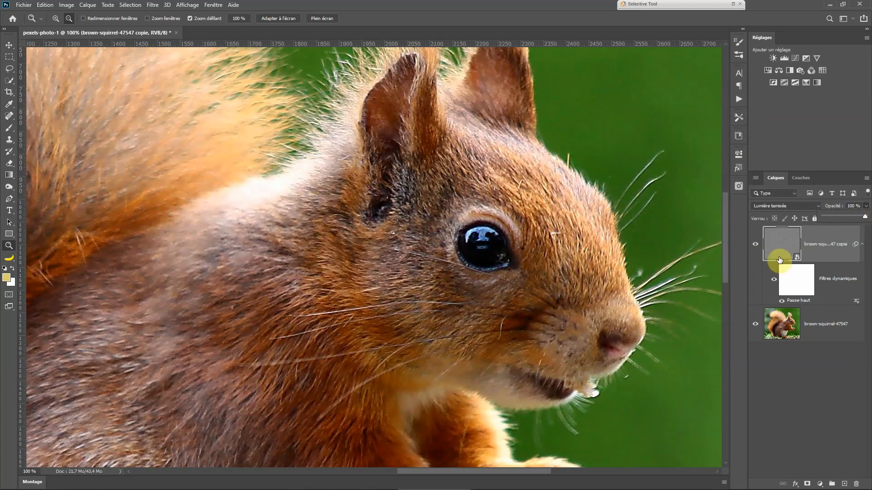
# Delete the smart object layer and play the Passe haut obj dynamique action on the remaining squirrel layer.
pyautogui.moveTo(831, 248); pyautogui.dragTo(857, 484)
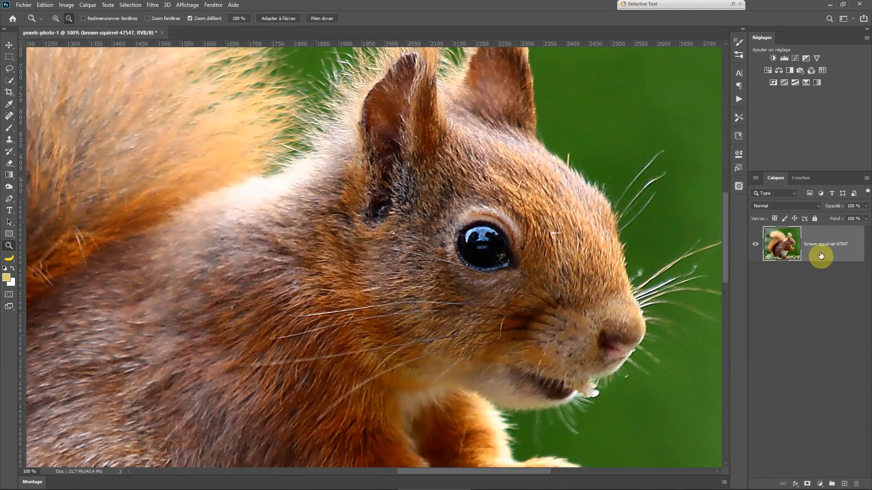
pyautogui.click(739, 99)
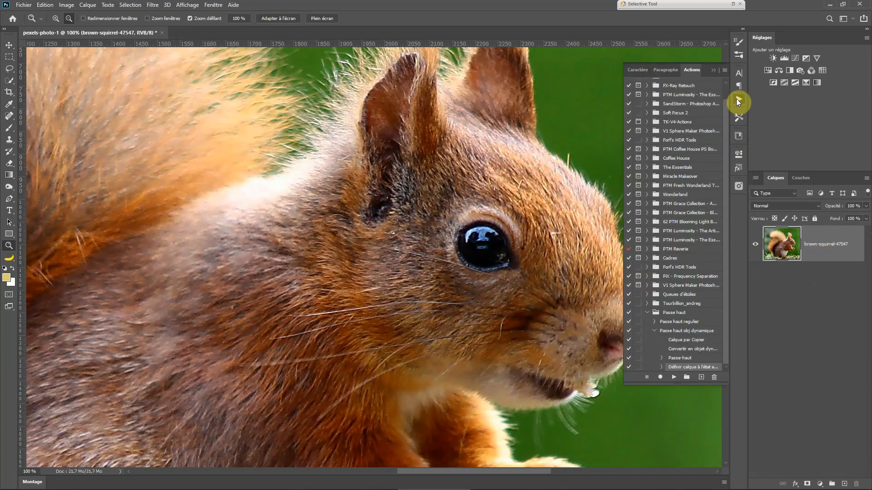
pyautogui.click(684, 335)
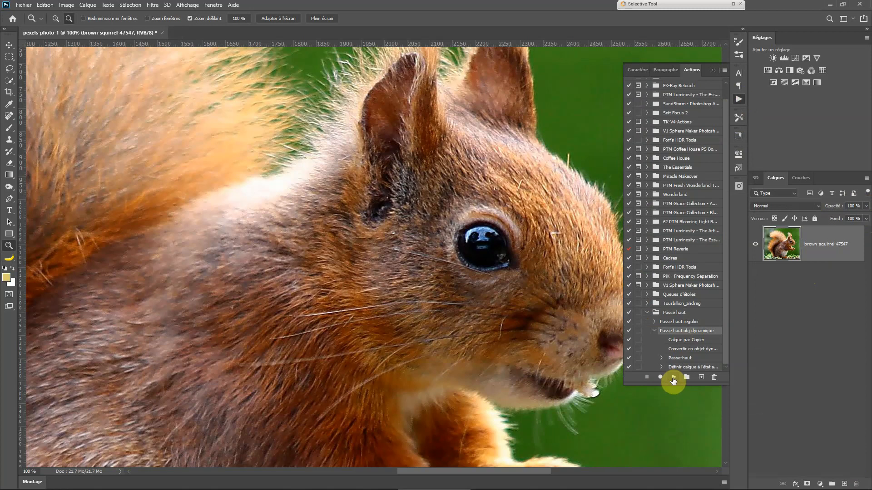
pyautogui.click(674, 379)
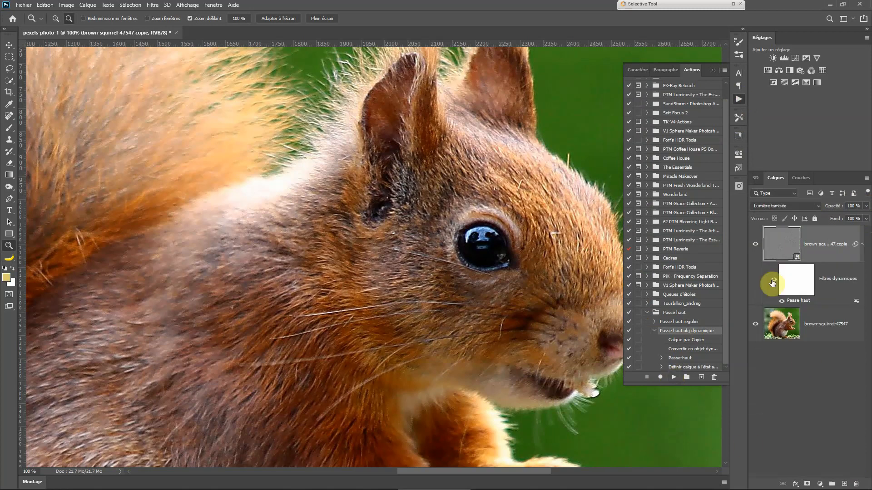
# Check the Passe-haut smart filter's radius setting without changing it, and delete the smart object layer.
pyautogui.doubleClick(802, 302)
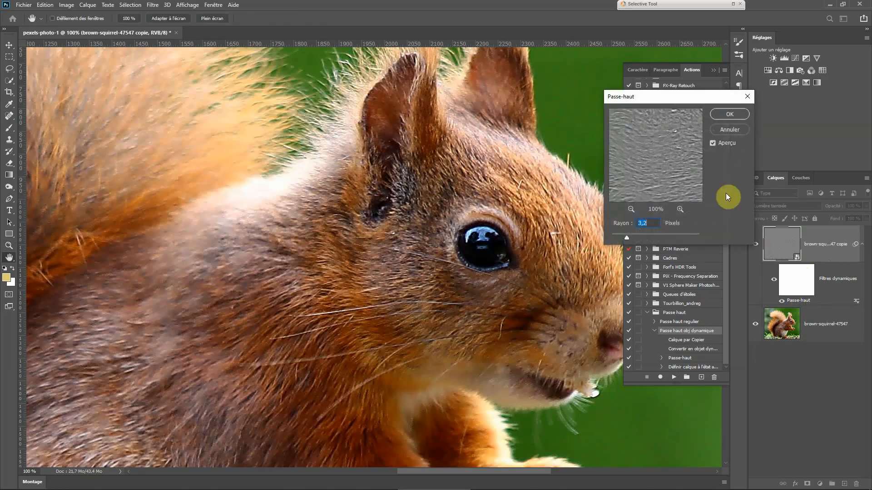
pyautogui.click(732, 132)
pyautogui.moveTo(838, 244); pyautogui.dragTo(857, 485)
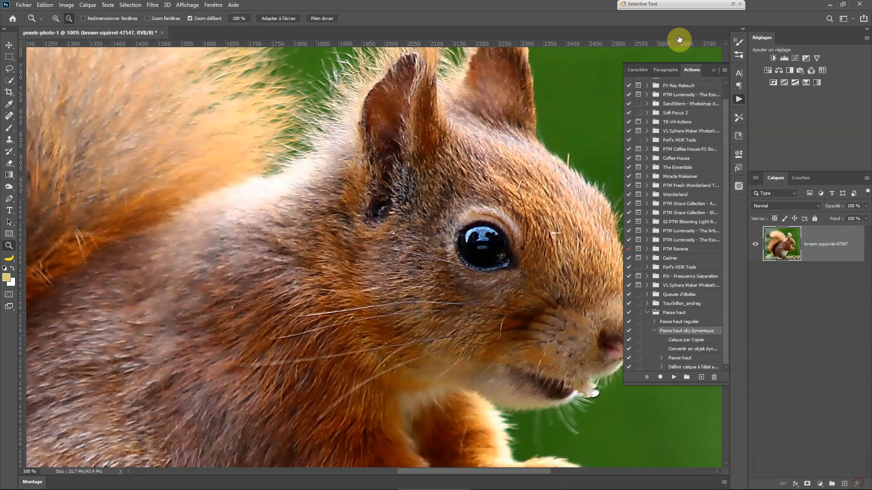
pyautogui.click(713, 71)
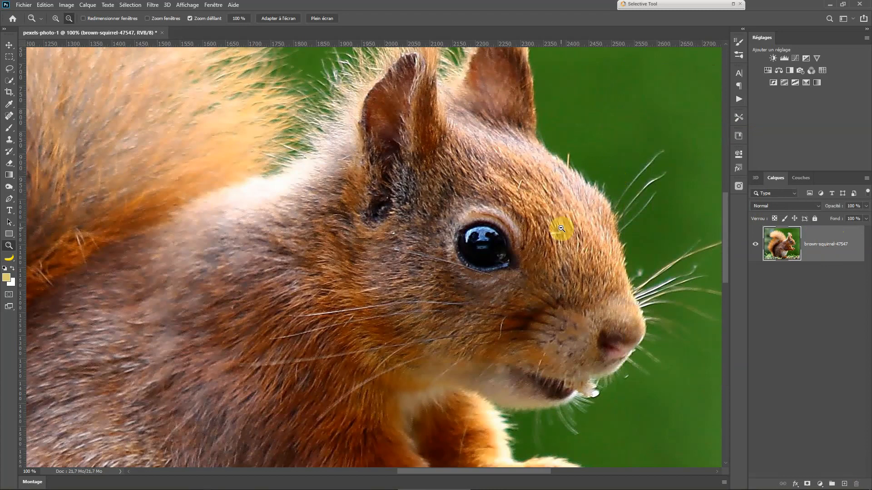
# Create a new action named Tripler passe haut in the Passe haut set and start recording it.
pyautogui.click(737, 99)
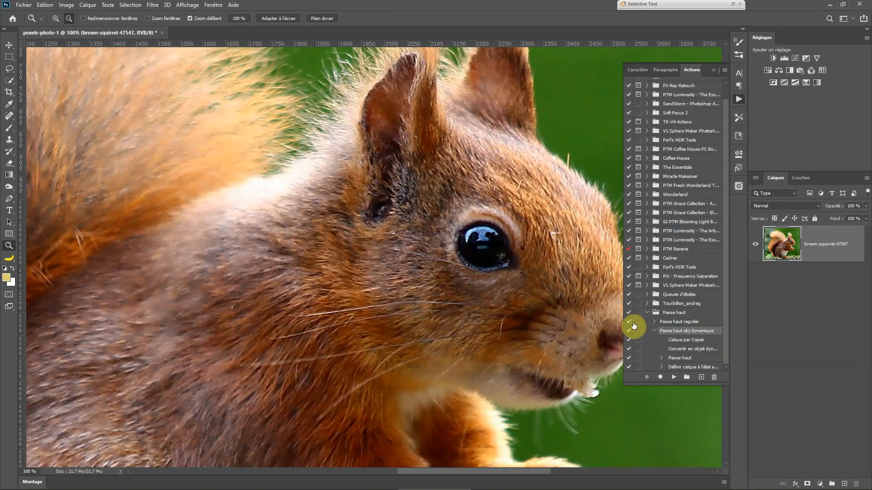
pyautogui.click(655, 331)
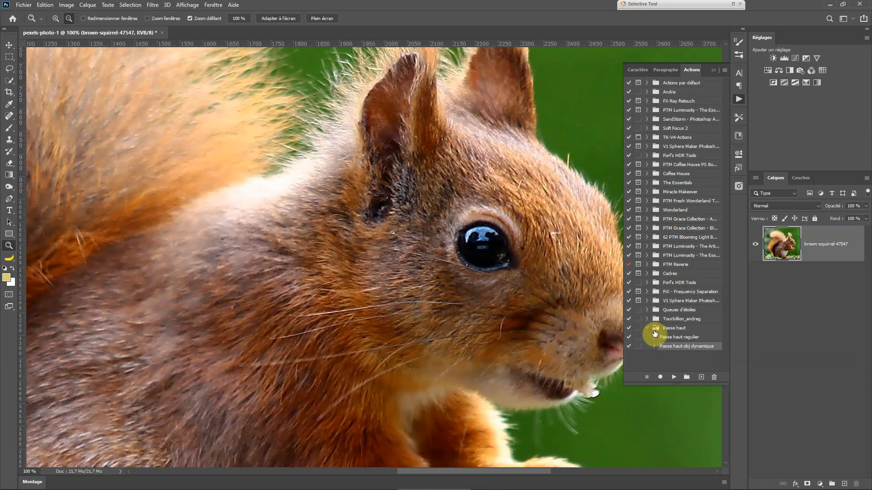
pyautogui.click(702, 378)
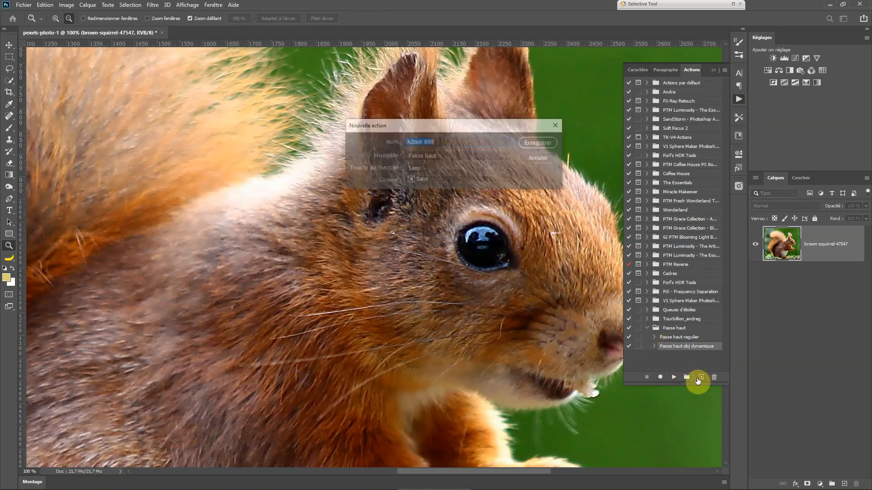
pyautogui.write('Tr')
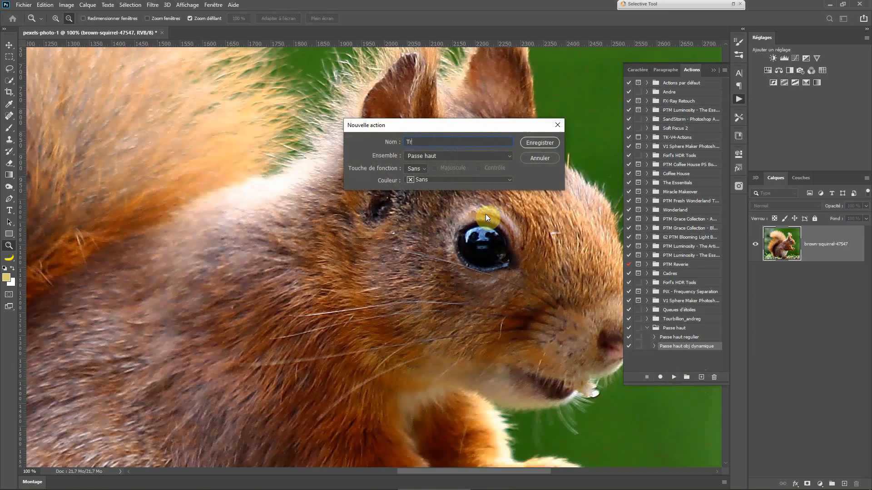
pyautogui.write('ipler passe haut')
pyautogui.click(549, 143)
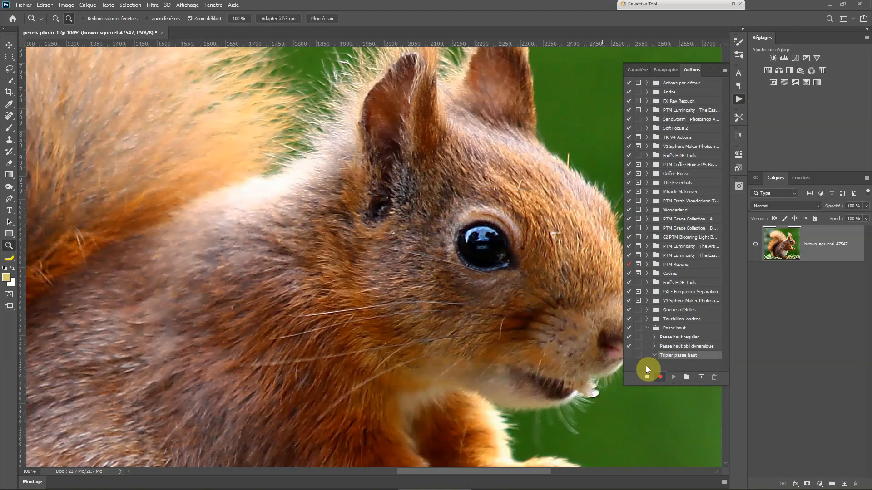
pyautogui.click(714, 72)
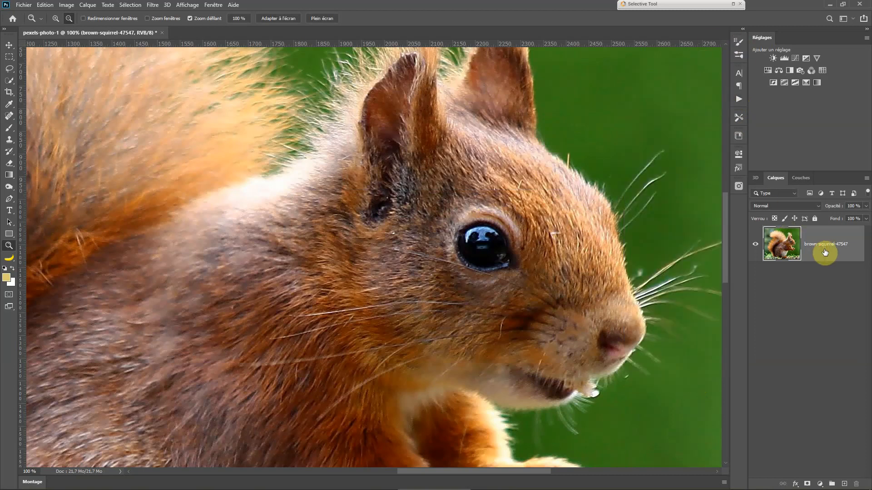
# Duplicate the squirrel layer three times.
pyautogui.hotkey('ctrl', 'j')
pyautogui.hotkey('ctrl', 'j')
pyautogui.hotkey('ctrl', 'j')
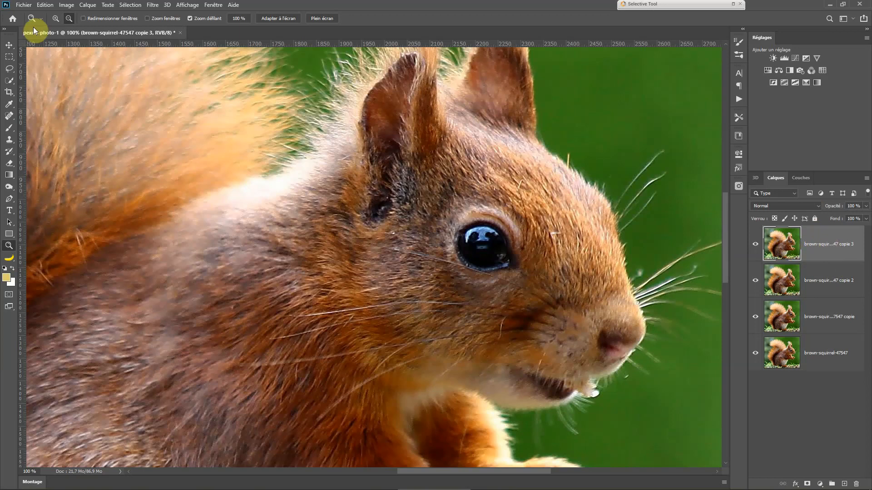
# Desaturate each of the three squirrel layer copies with Désaturation.
pyautogui.click(67, 5)
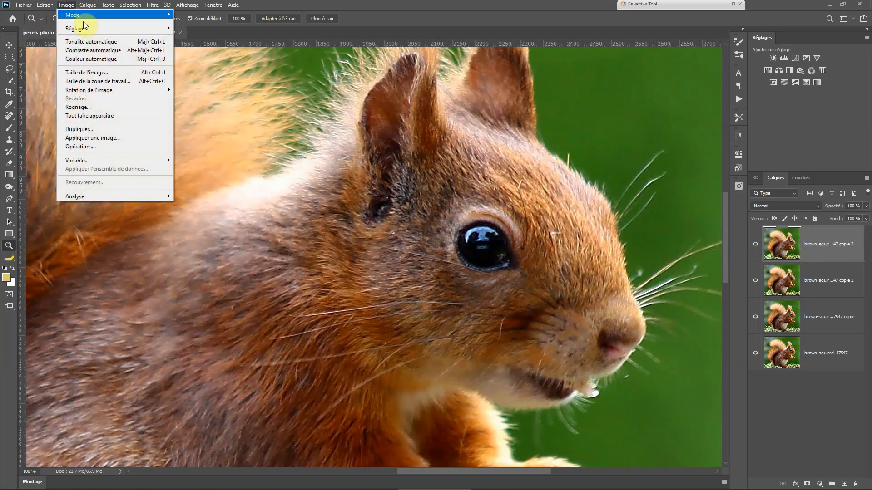
pyautogui.moveTo(89, 28)
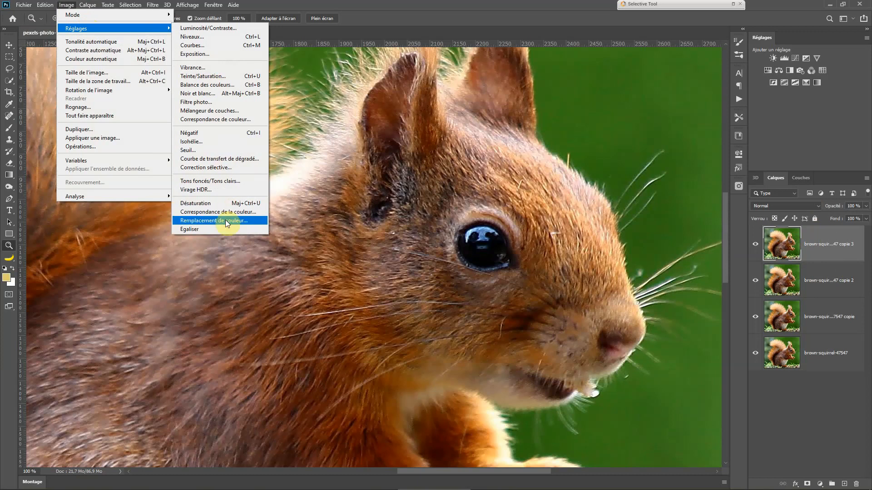
pyautogui.click(233, 203)
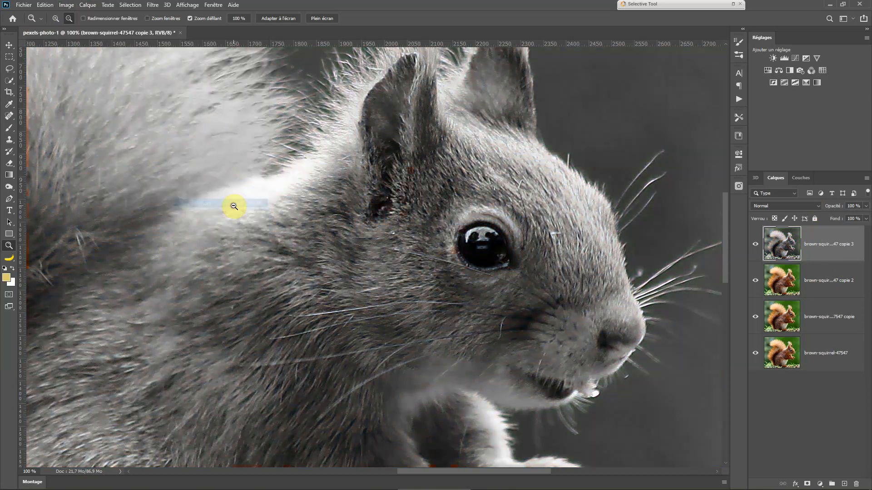
pyautogui.click(786, 287)
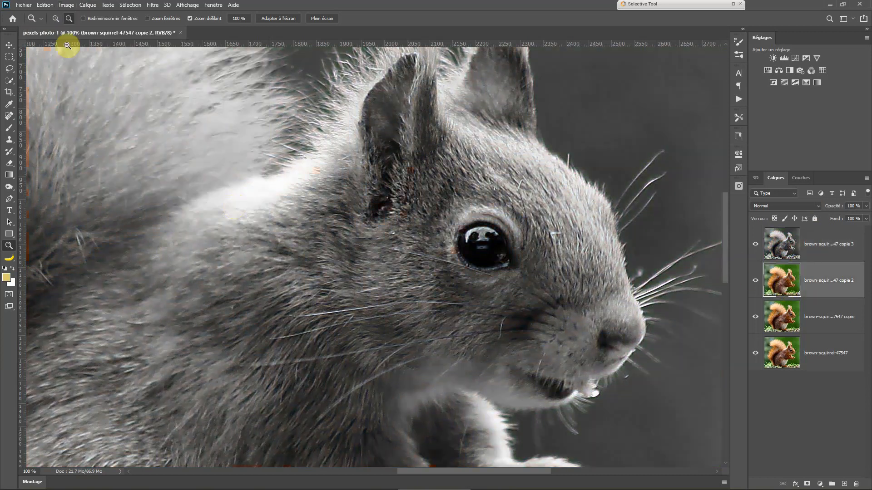
pyautogui.click(67, 5)
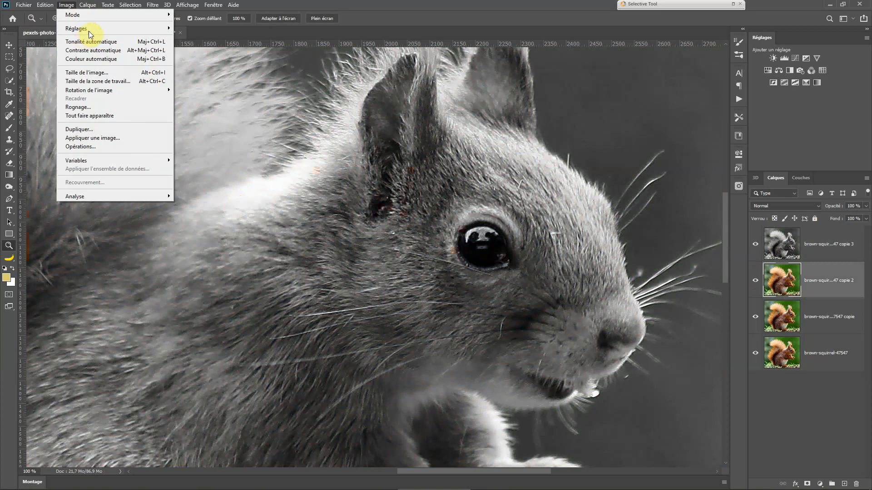
pyautogui.moveTo(87, 29)
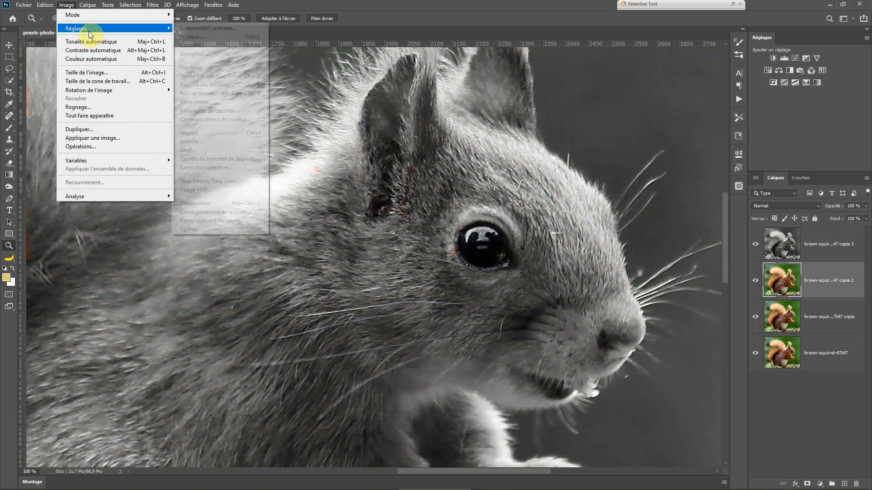
pyautogui.click(214, 203)
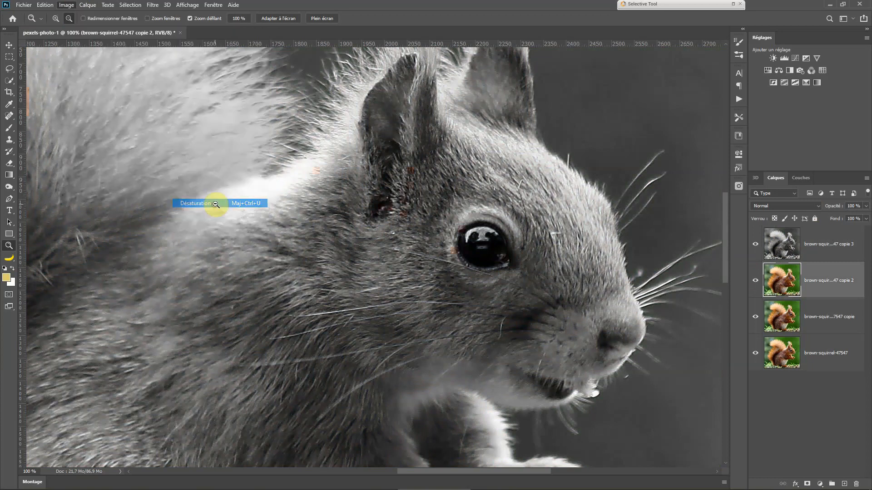
pyautogui.click(784, 317)
pyautogui.click(66, 5)
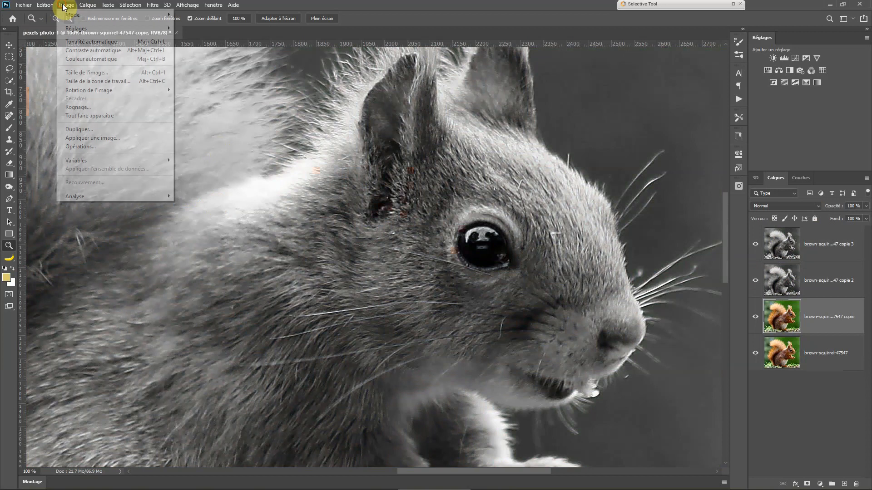
pyautogui.moveTo(77, 28)
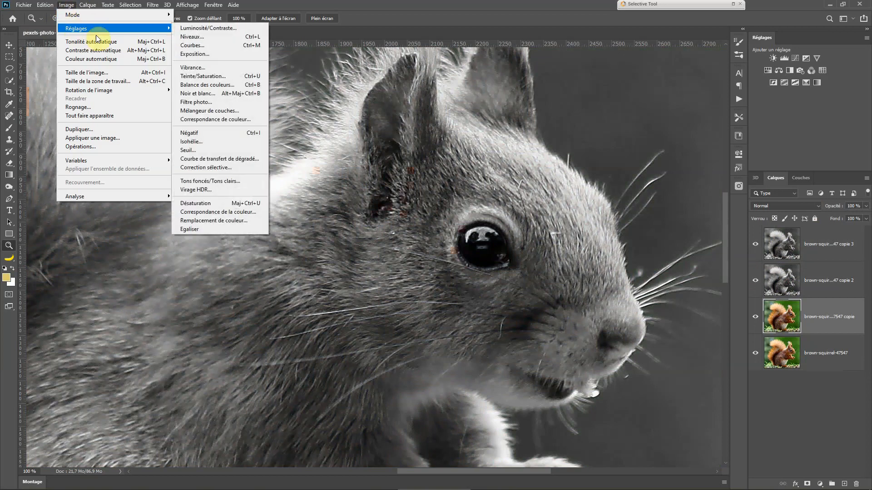
pyautogui.click(185, 203)
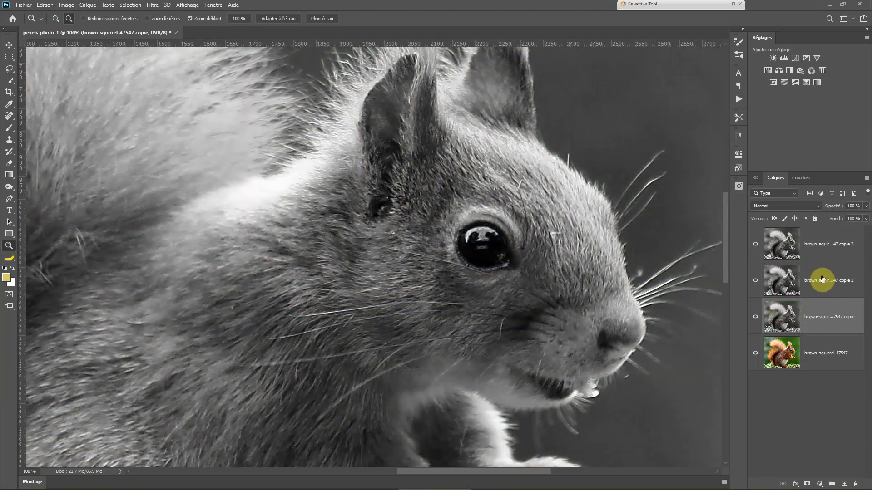
# Apply the High Pass filter (Passe-haut) to the copie 3 layer with a radius of 20 pixels.
pyautogui.click(822, 249)
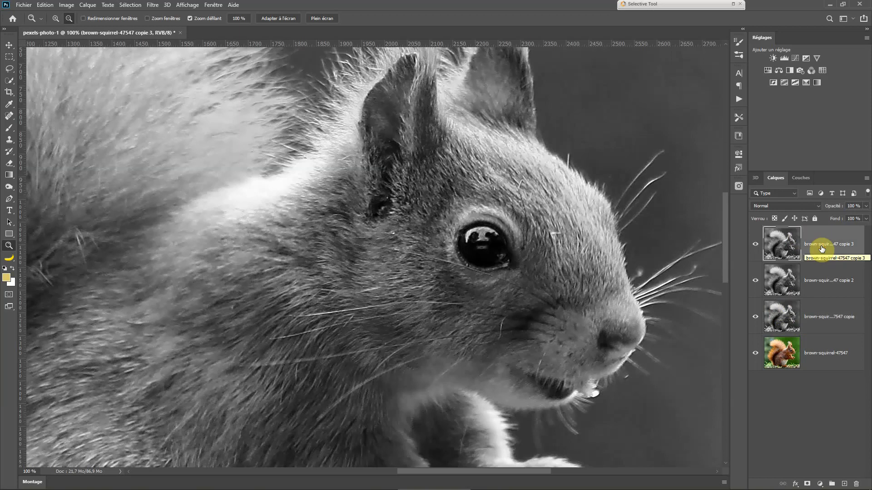
pyautogui.click(214, 7)
pyautogui.moveTo(155, 6)
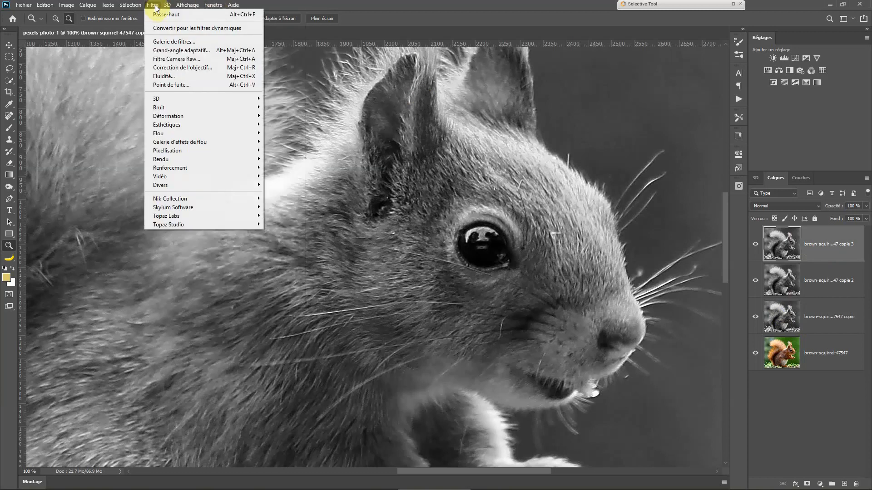
pyautogui.moveTo(204, 186)
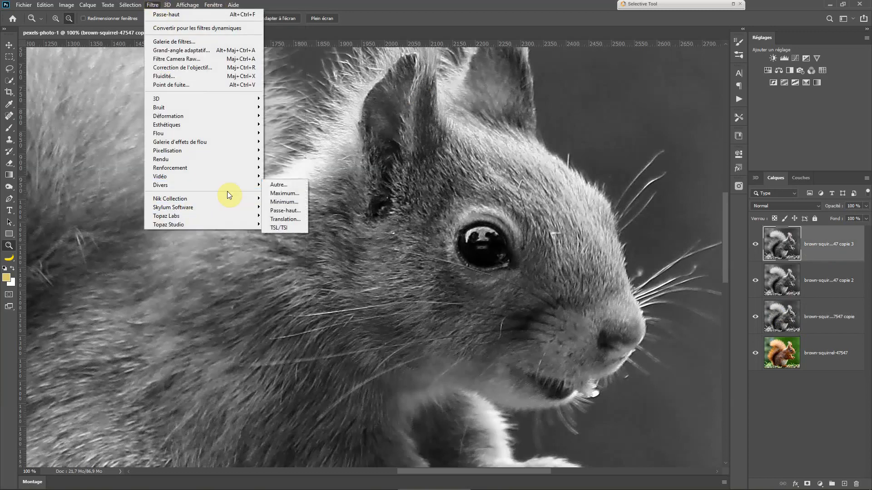
pyautogui.click(283, 210)
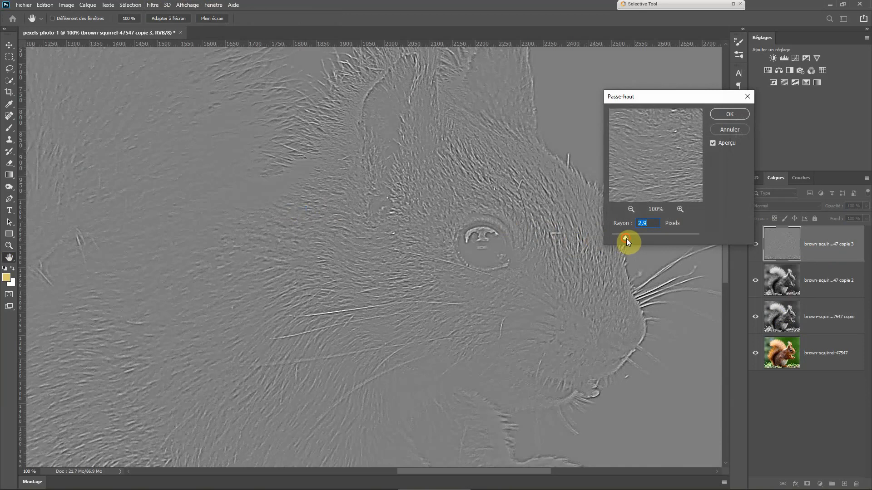
pyautogui.moveTo(655, 237); pyautogui.dragTo(651, 235)
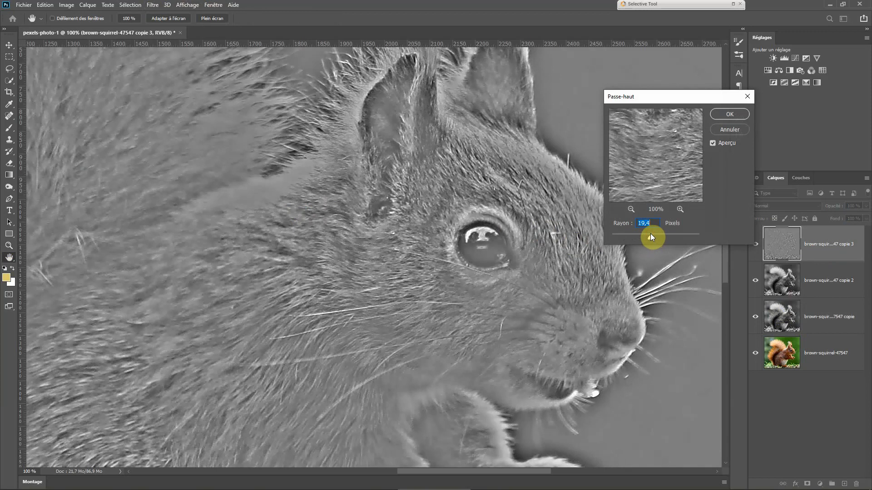
pyautogui.write('20')
pyautogui.click(729, 115)
# Set the copie 3 layer's blend mode to Lumière tamisée and its opacity to 20 %.
pyautogui.click(820, 205)
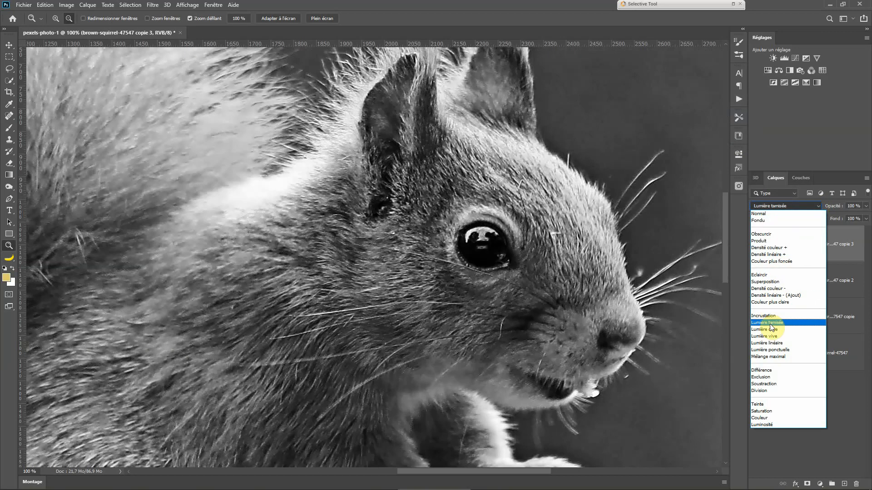
pyautogui.click(770, 323)
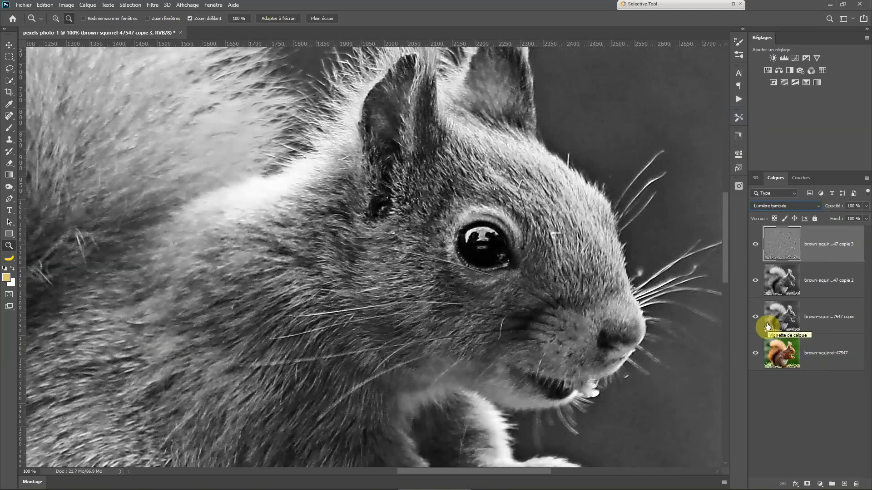
pyautogui.click(866, 205)
pyautogui.moveTo(865, 220); pyautogui.dragTo(834, 220)
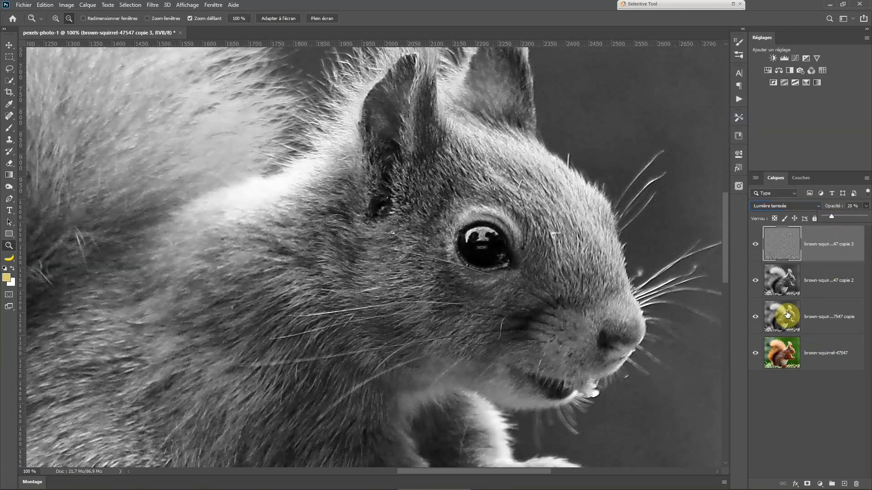
# Apply the High Pass filter (Passe-haut) with a 5-pixel radius to the copie 2 layer and set its opacity to 40 %.
pyautogui.click(784, 282)
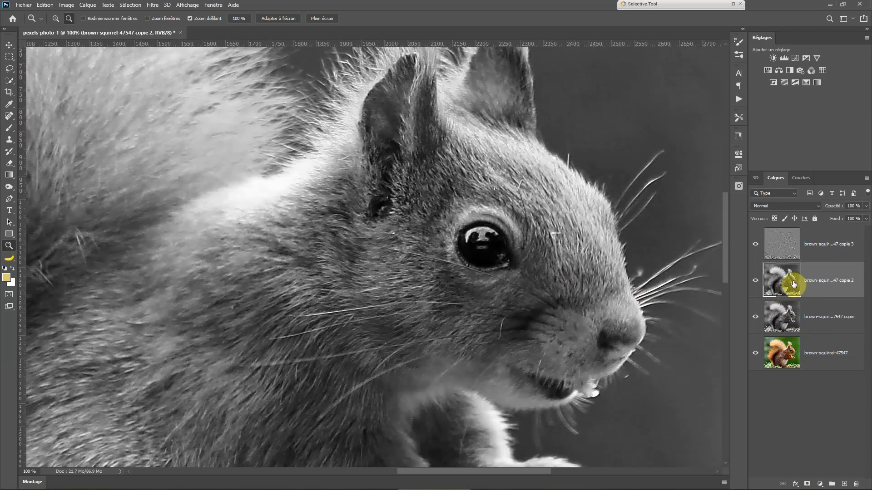
pyautogui.click(155, 5)
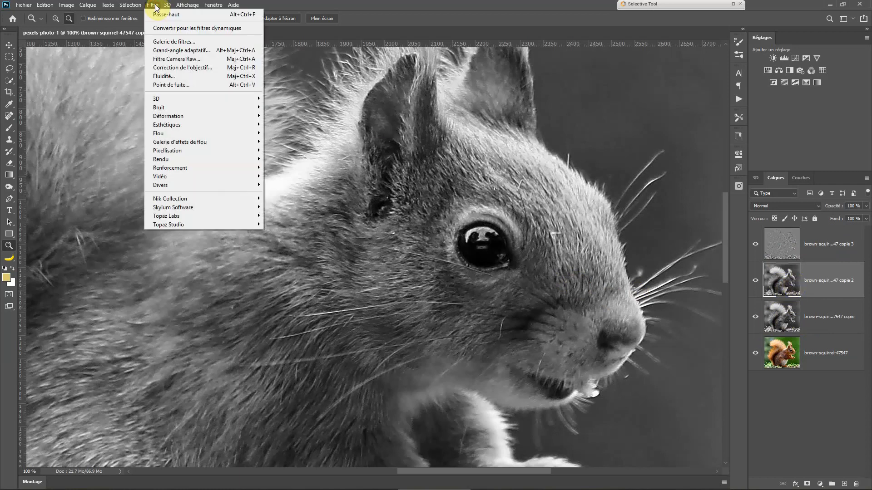
pyautogui.moveTo(207, 184)
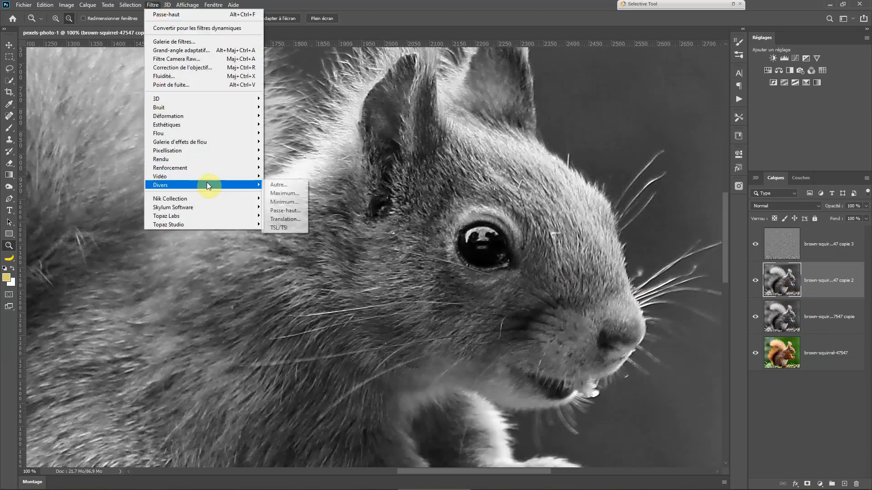
pyautogui.click(286, 210)
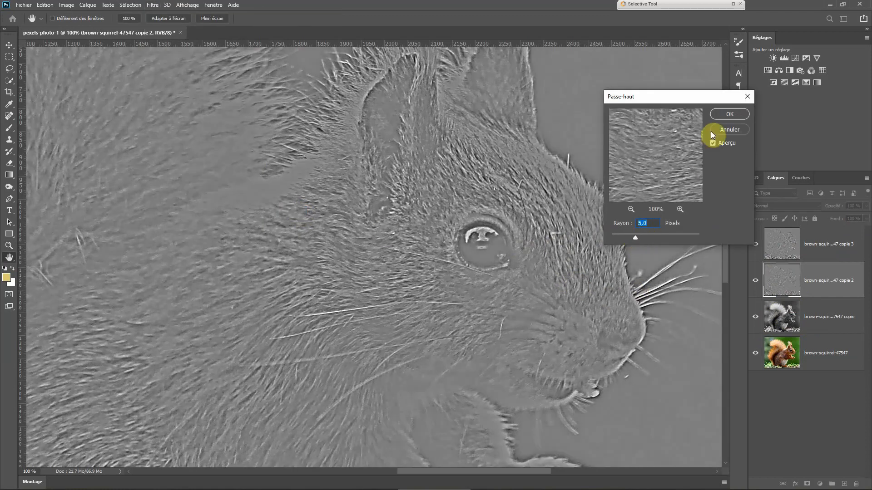
pyautogui.click(730, 114)
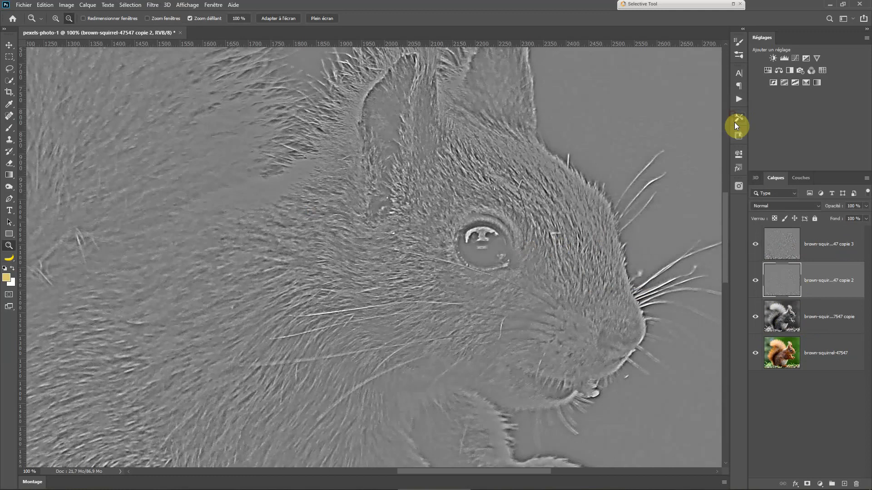
pyautogui.click(866, 207)
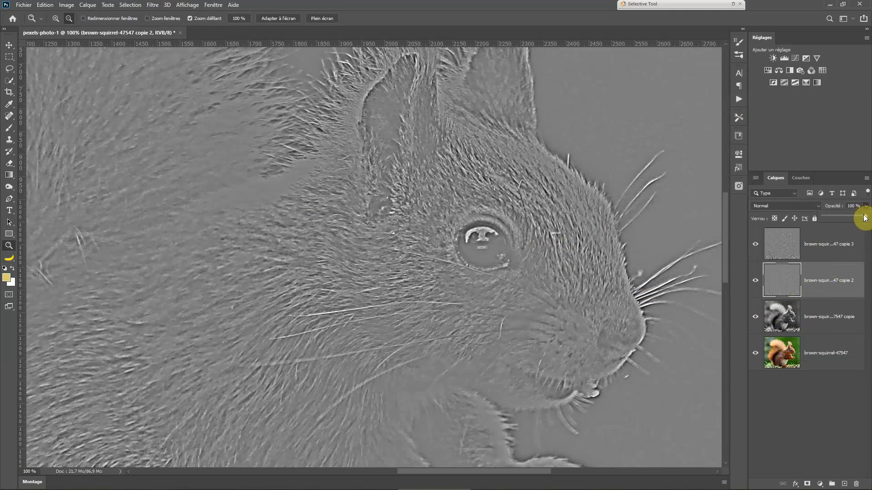
pyautogui.moveTo(865, 219); pyautogui.dragTo(842, 219)
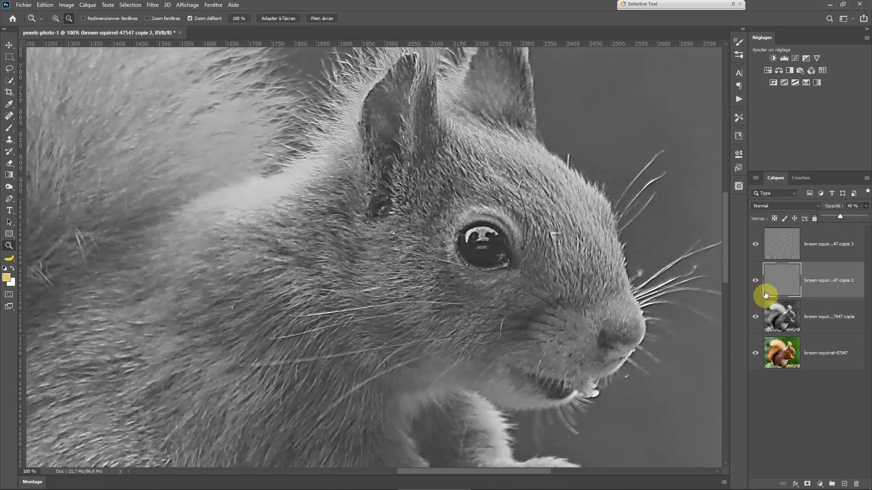
# Apply the High Pass filter (Passe-haut) to the first squirrel copy layer (copie) with a radius of 1,1 pixels.
pyautogui.click(788, 319)
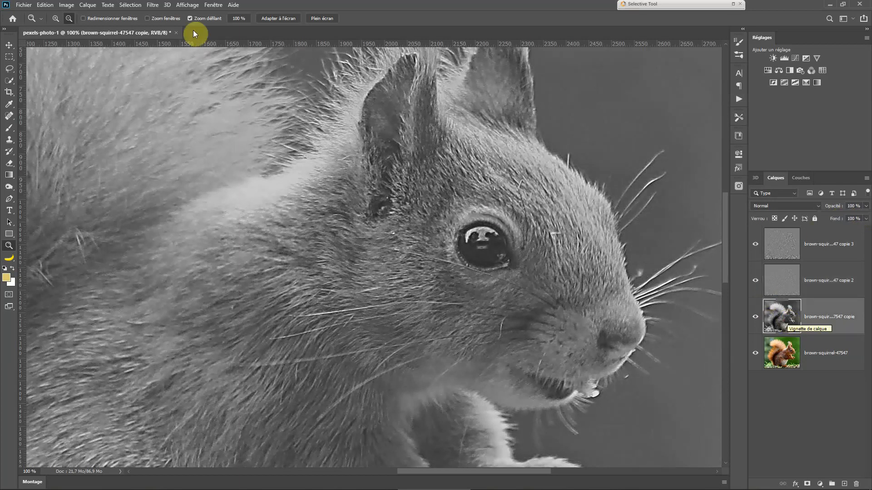
pyautogui.click(154, 7)
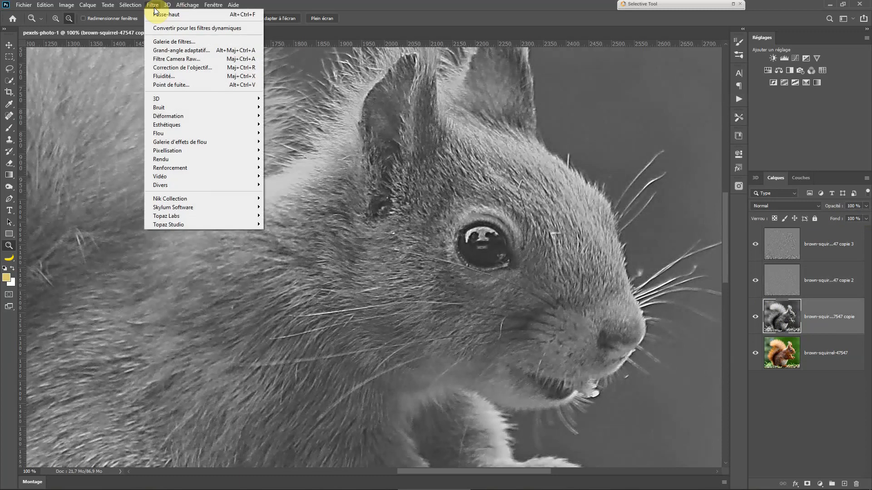
pyautogui.moveTo(220, 190)
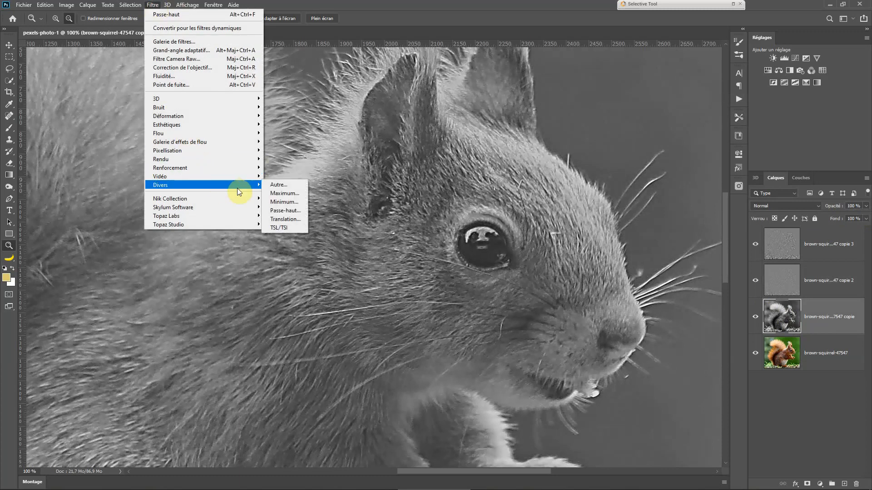
pyautogui.click(295, 211)
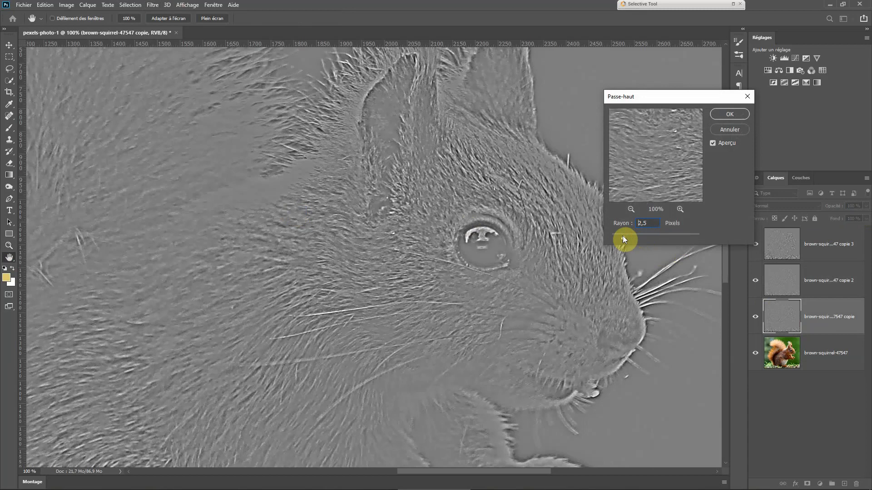
pyautogui.moveTo(622, 235); pyautogui.dragTo(618, 233)
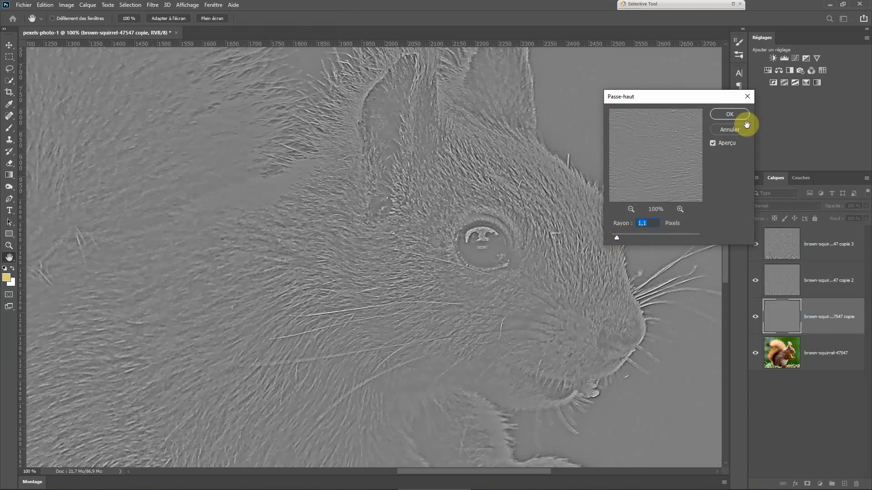
pyautogui.click(730, 114)
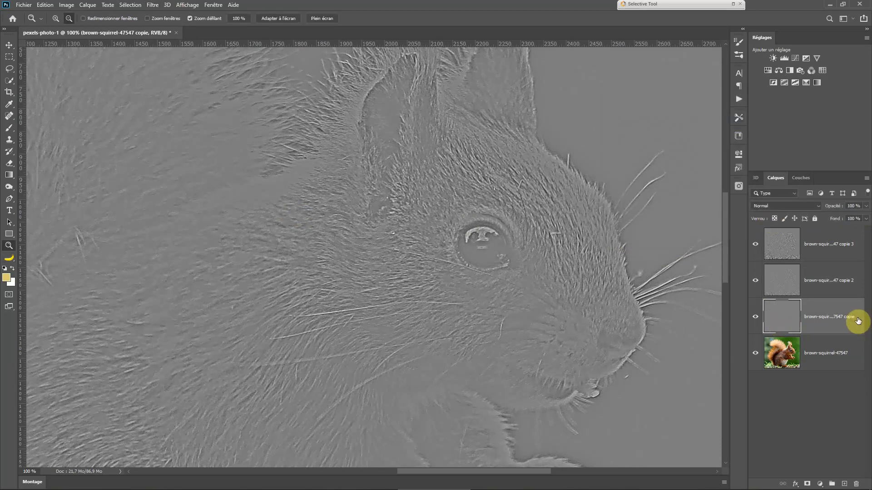
# Set the first squirrel copy layer's opacity to 61 % and its blend mode to Lumière tamisée.
pyautogui.click(866, 206)
pyautogui.moveTo(865, 219); pyautogui.dragTo(849, 220)
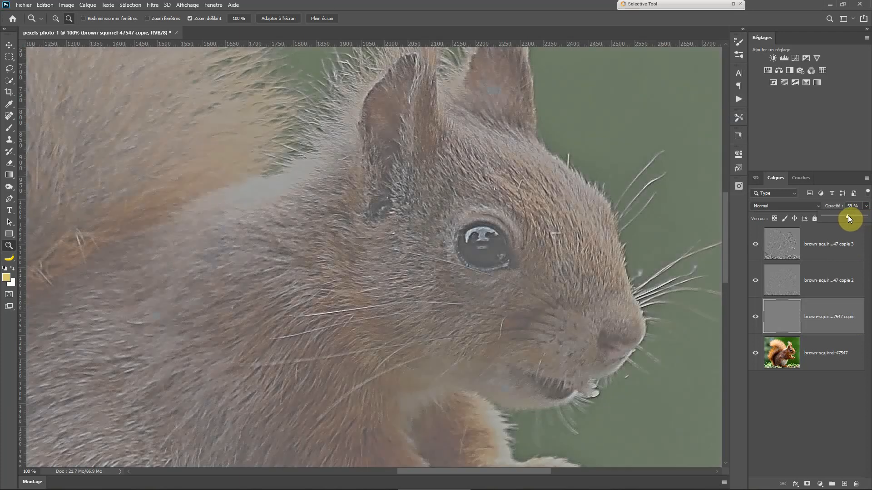
pyautogui.click(789, 326)
pyautogui.click(820, 206)
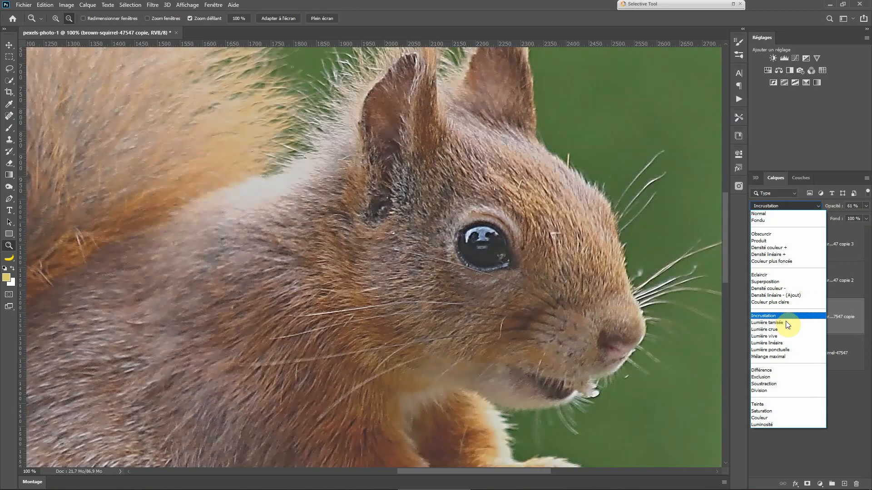
pyautogui.click(787, 326)
# Set the copie 2 layer's blend mode to Lumière tamisée.
pyautogui.click(788, 281)
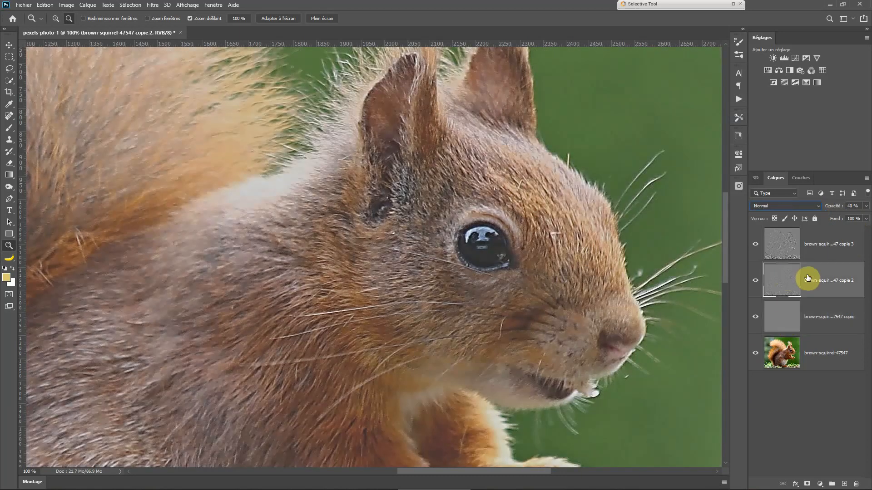
pyautogui.click(817, 206)
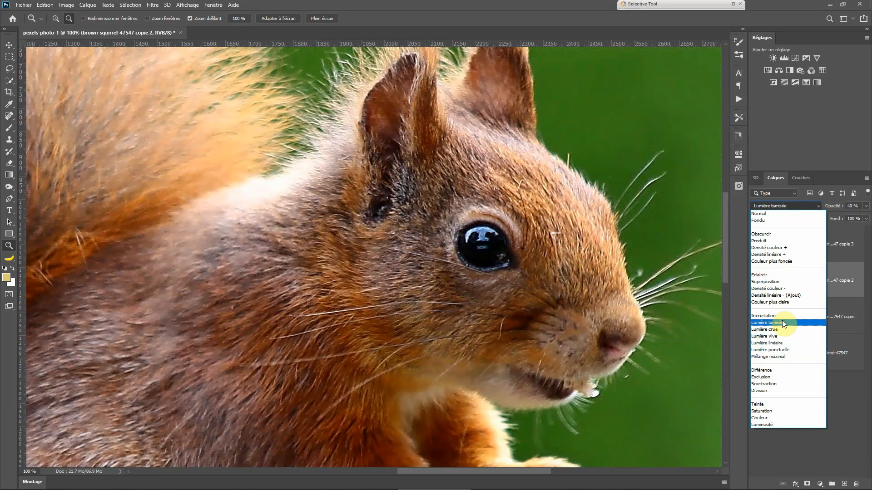
pyautogui.click(782, 321)
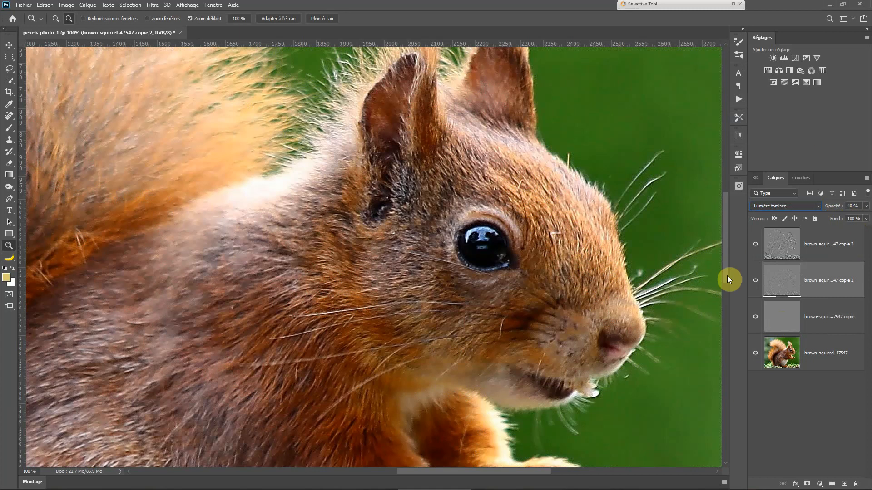
# Group the three High Pass layers and rename the group Passe haut.
pyautogui.click(824, 246)
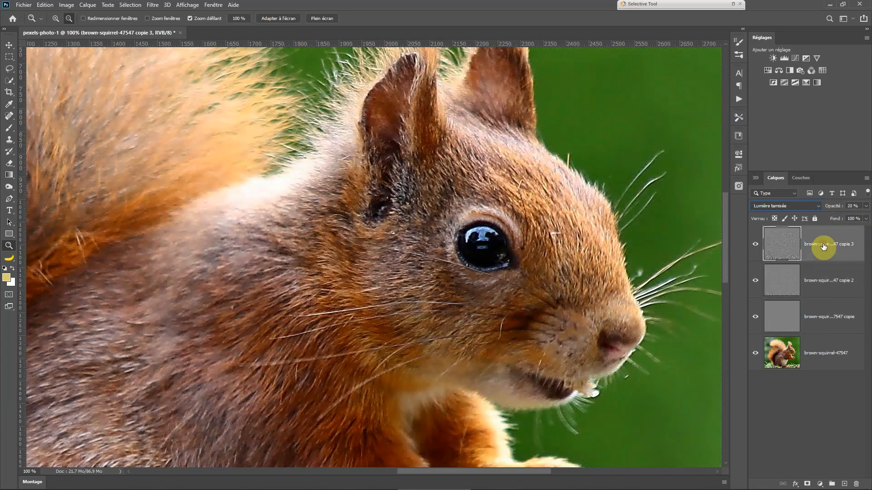
pyautogui.keyDown('shift'); pyautogui.click(826, 322); pyautogui.keyUp('shift')
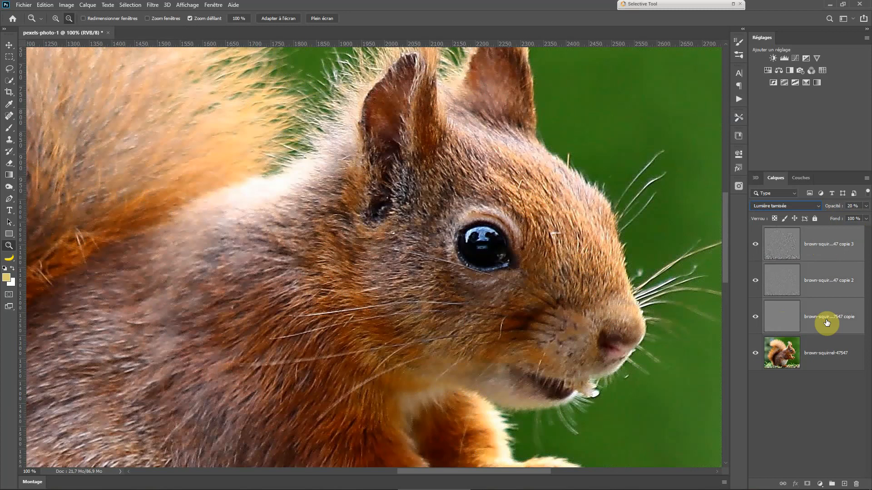
pyautogui.hotkey('ctrl', 'g')
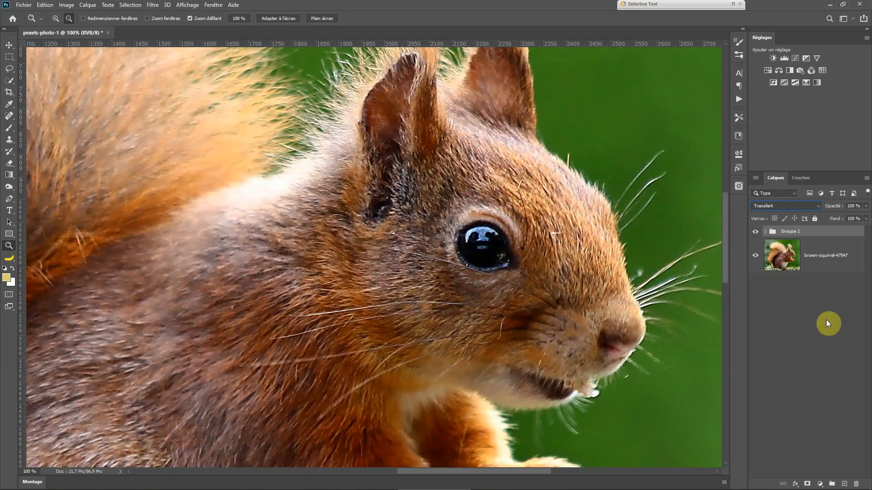
pyautogui.doubleClick(792, 232)
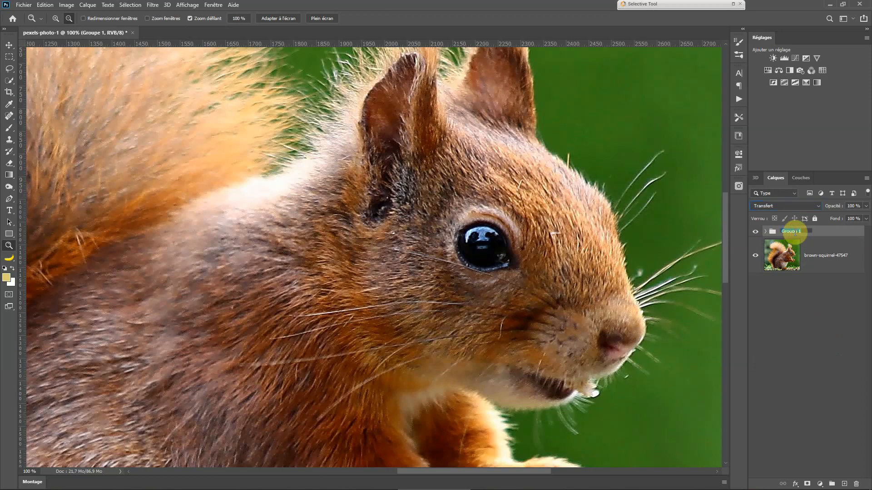
pyautogui.write('P')
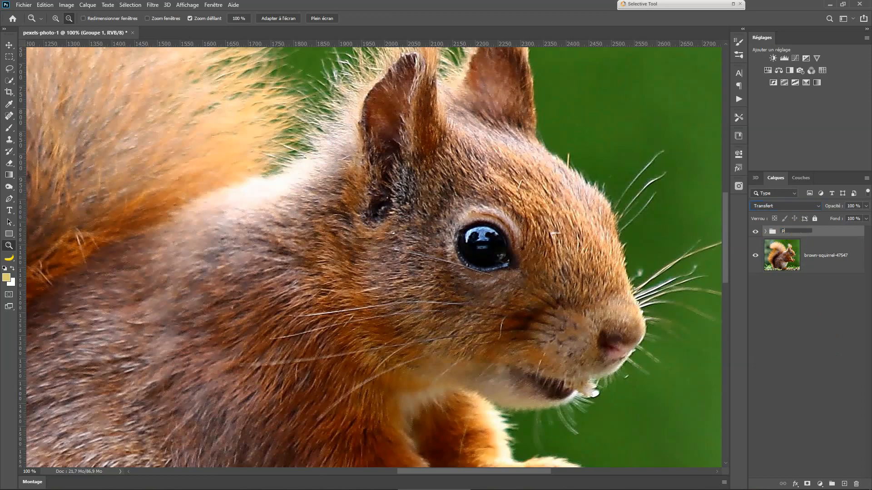
pyautogui.write('asse Hau')
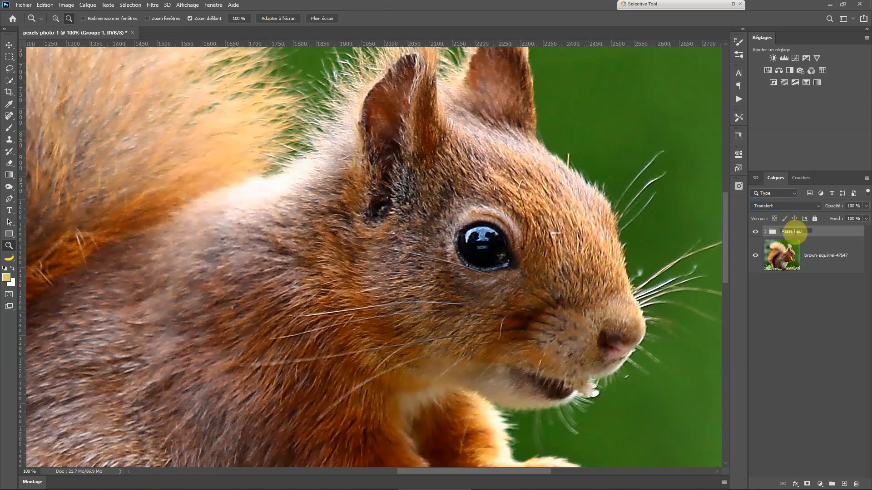
pyautogui.write('t')
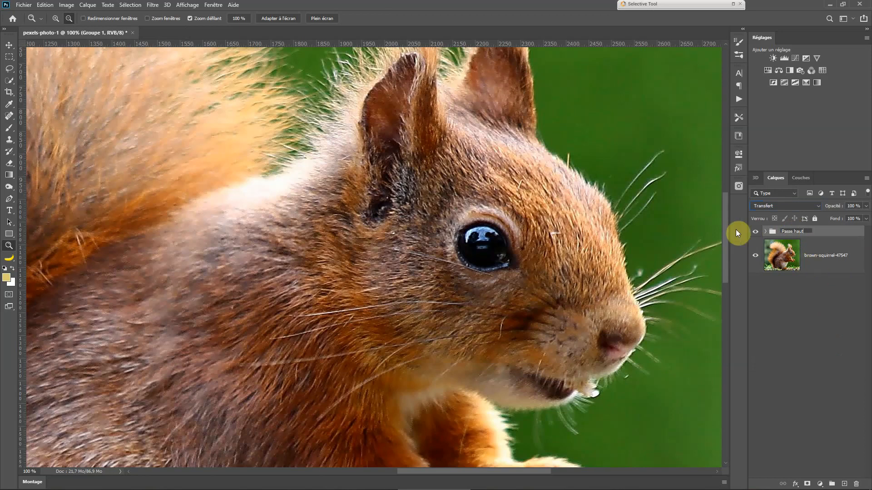
pyautogui.press('Return')
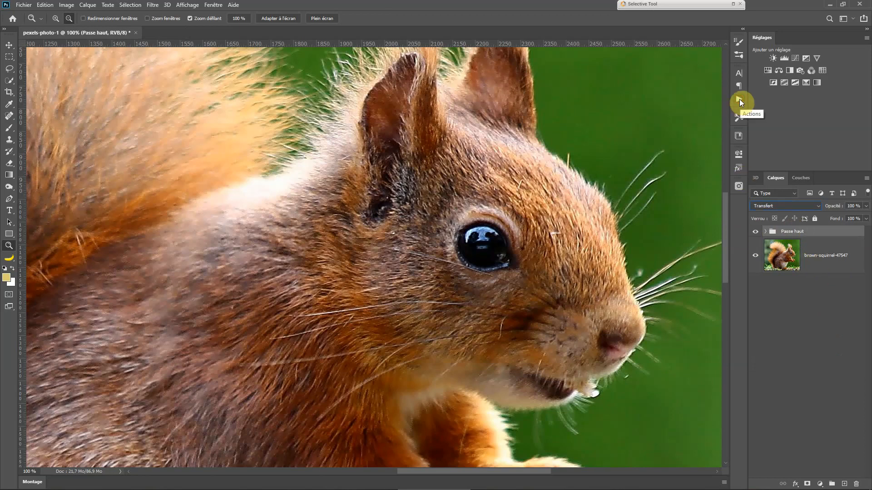
# Stop recording the Tripler passe haut action and collapse the actions list.
pyautogui.click(738, 99)
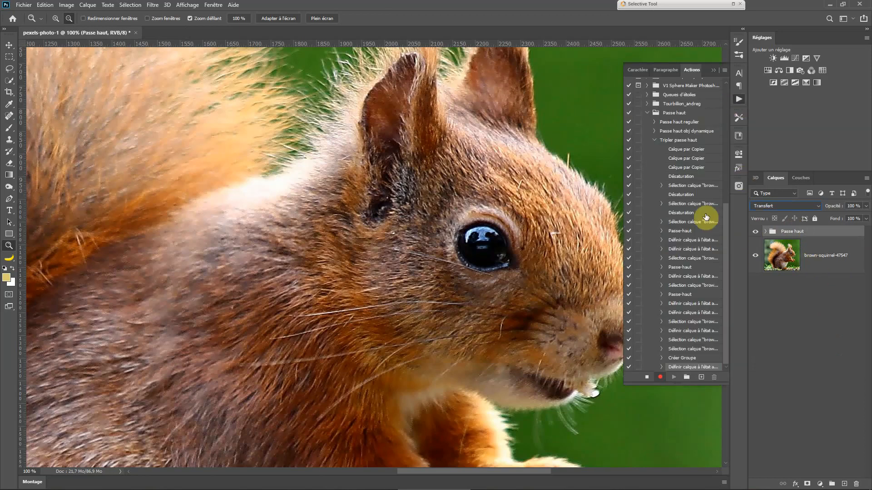
pyautogui.click(647, 378)
pyautogui.click(714, 70)
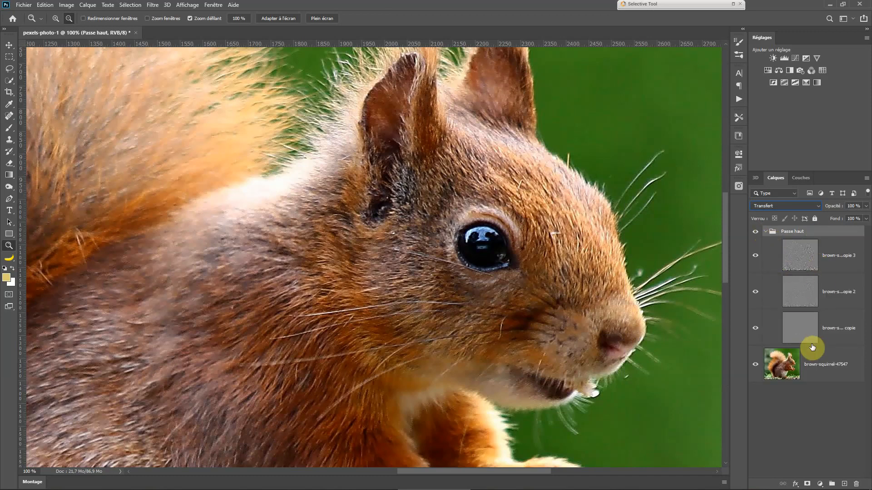
# Try the Lumière linéaire blend mode on the copie 3 layer and return it to Lumière tamisée.
pyautogui.click(805, 259)
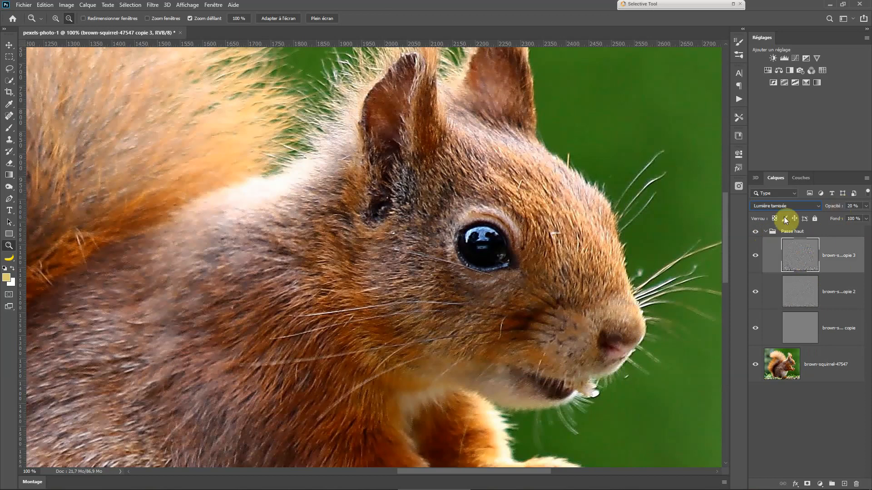
pyautogui.click(793, 205)
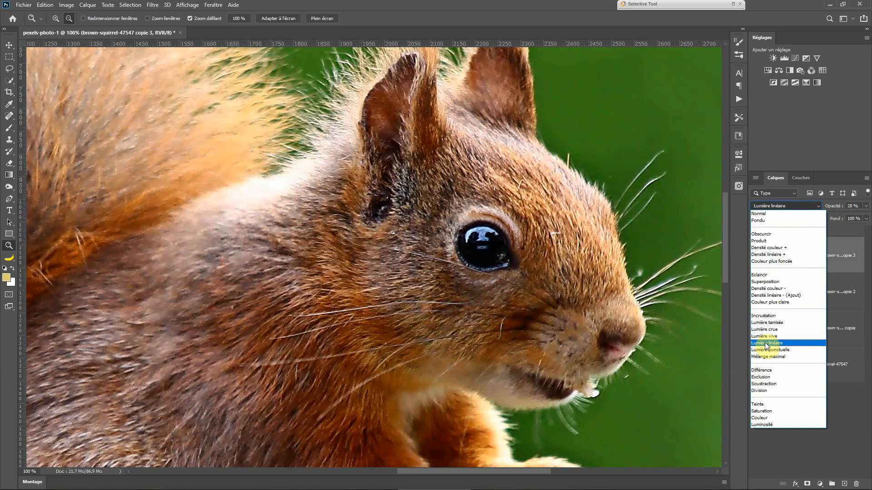
pyautogui.click(766, 344)
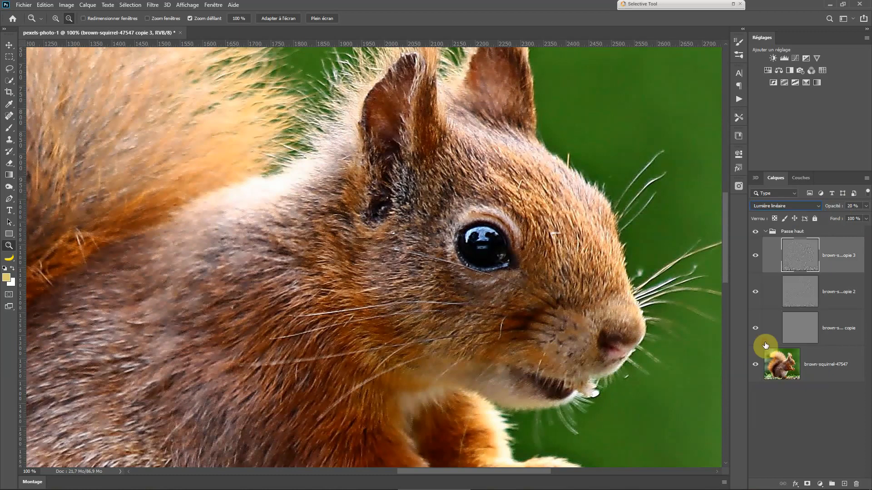
pyautogui.click(810, 206)
pyautogui.click(778, 323)
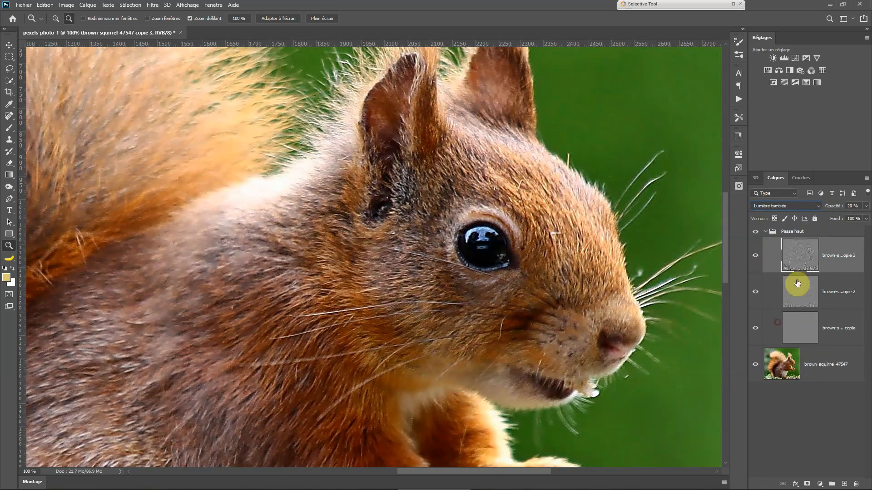
# Set the copie 2 layer's opacity to about 52 %, and readjust the first copy layer's opacity inside the Passe haut group.
pyautogui.click(866, 207)
pyautogui.click(799, 297)
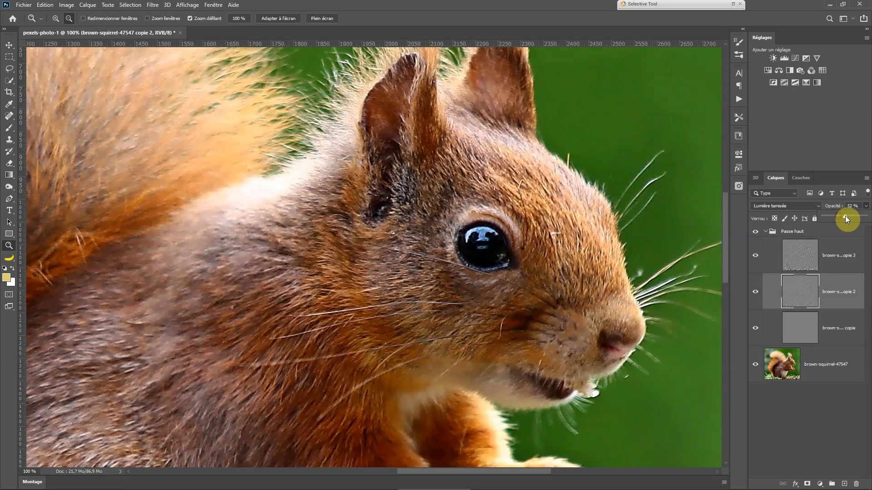
pyautogui.click(842, 335)
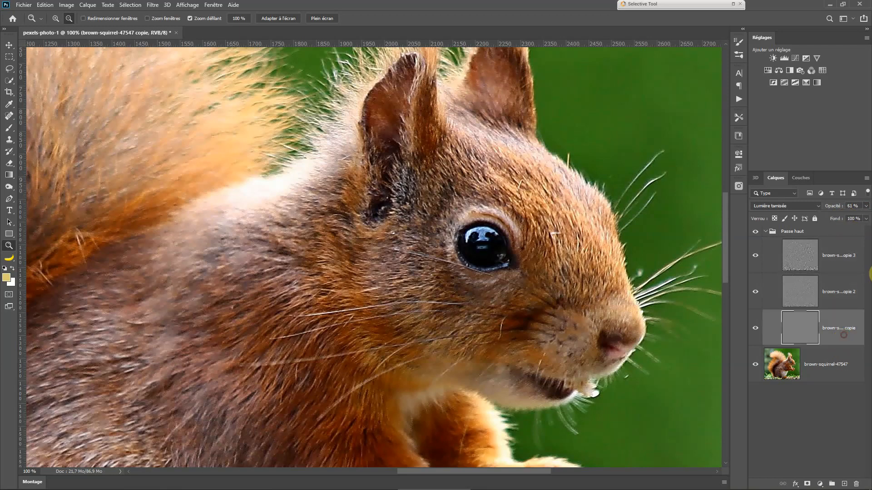
pyautogui.click(867, 207)
pyautogui.moveTo(859, 215); pyautogui.dragTo(860, 215)
pyautogui.click(802, 233)
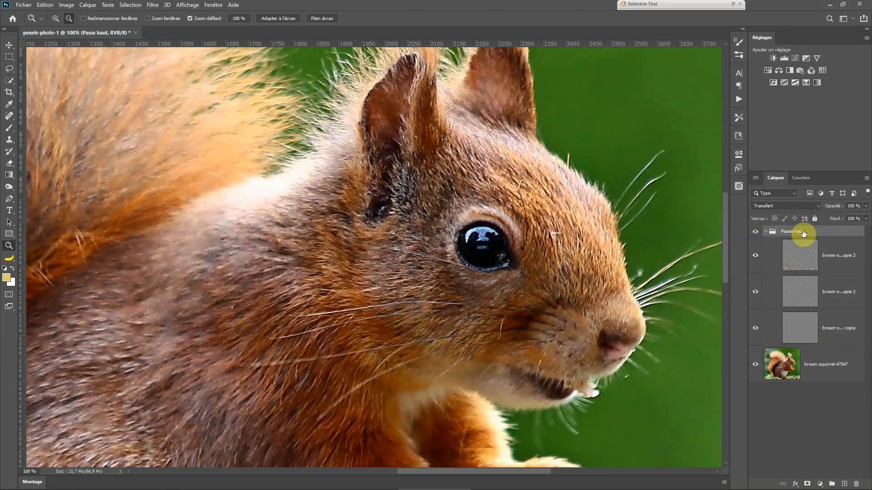
# Add a layer mask to the Passe haut group and invert it to black to hide the sharpening.
pyautogui.click(807, 484)
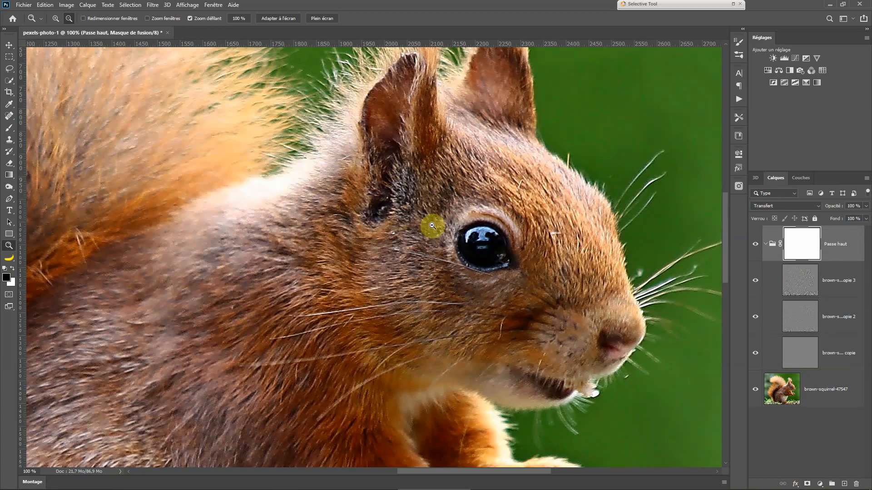
pyautogui.hotkey('ctrl', 'i')
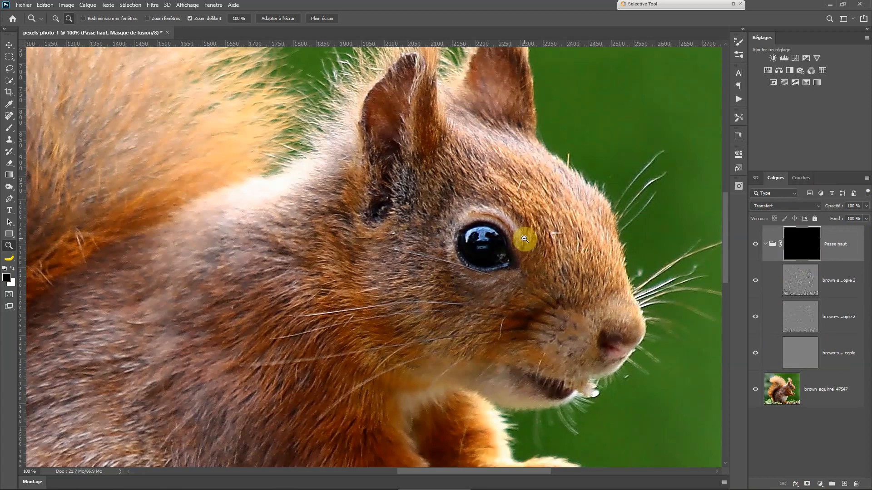
# Paint white on the group's mask with the Brush at 100 % opacity over the squirrel's eye and face to reveal the sharpening.
pyautogui.click(11, 130)
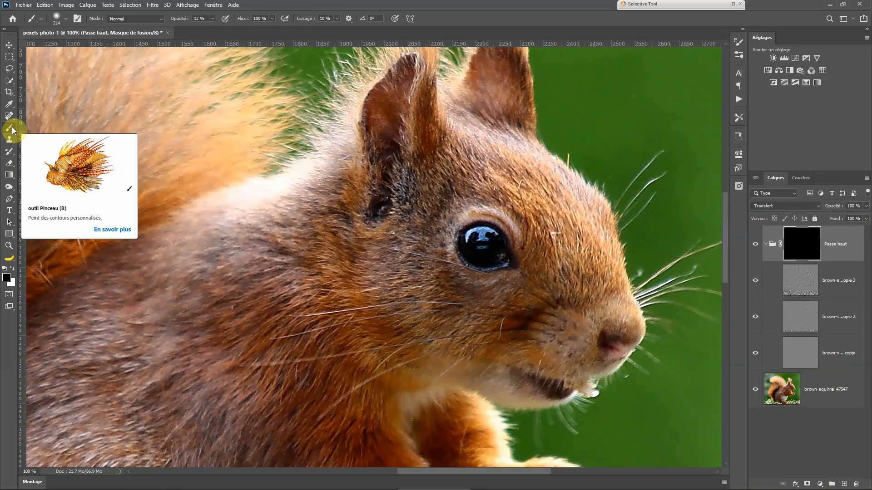
pyautogui.click(212, 20)
pyautogui.moveTo(211, 29); pyautogui.dragTo(274, 36)
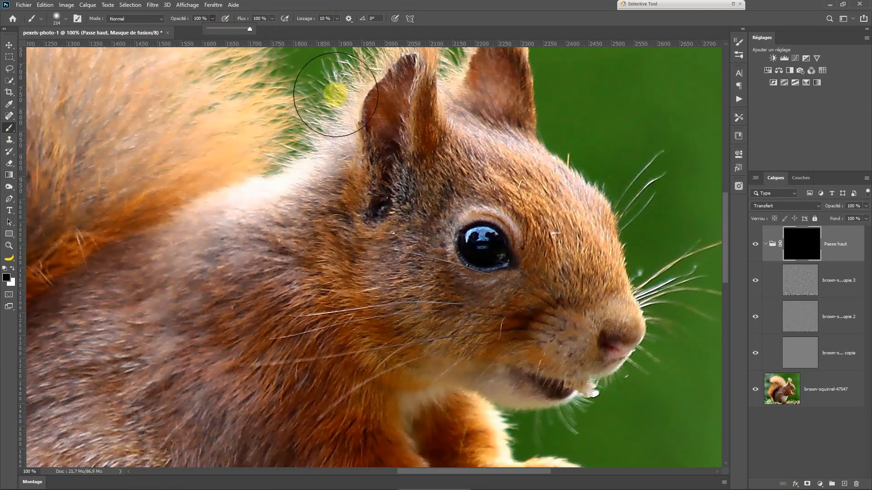
pyautogui.click(484, 245)
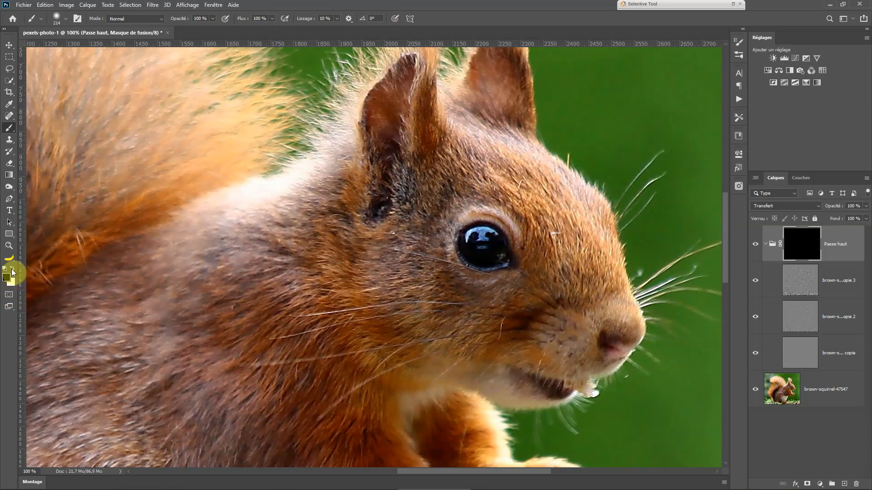
pyautogui.click(12, 269)
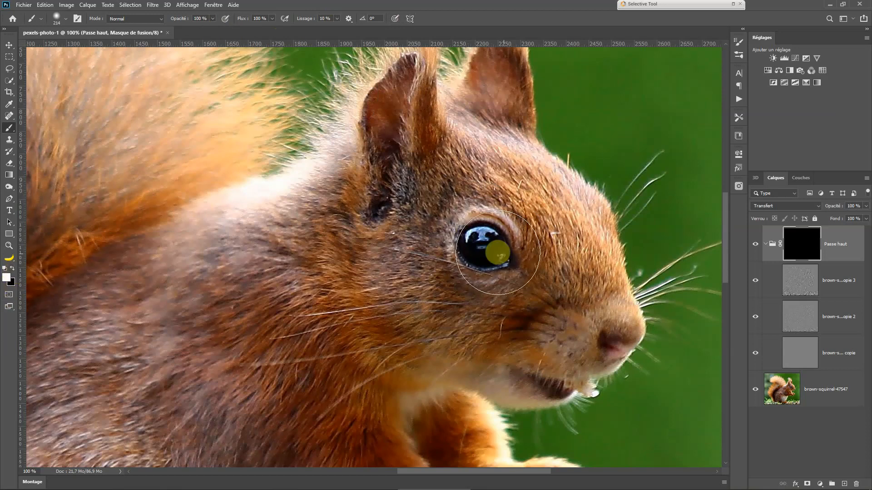
pyautogui.moveTo(467, 244)
pyautogui.mouseDown()
pyautogui.moveTo(479, 245)
pyautogui.moveTo(471, 241)
pyautogui.moveTo(486, 281)
pyautogui.moveTo(482, 241)
pyautogui.moveTo(454, 249)
pyautogui.mouseUp()
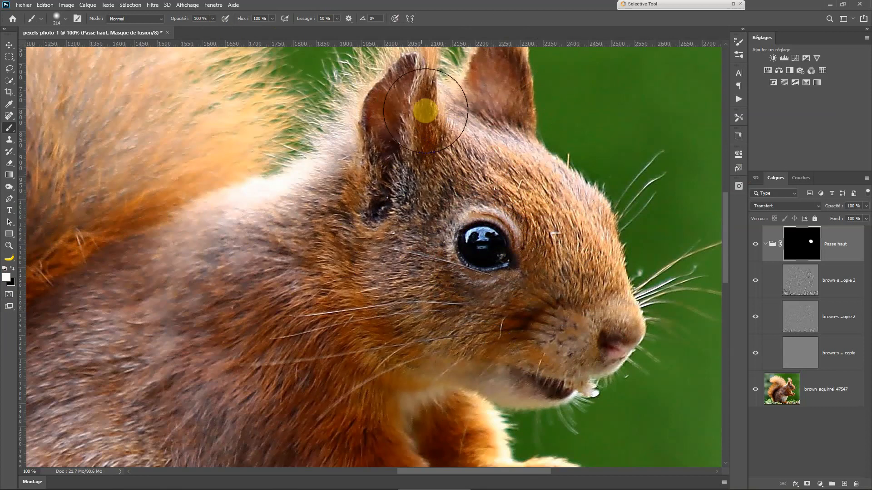
pyautogui.moveTo(447, 142)
pyautogui.mouseDown()
pyautogui.moveTo(531, 330)
pyautogui.moveTo(581, 381)
pyautogui.mouseUp()
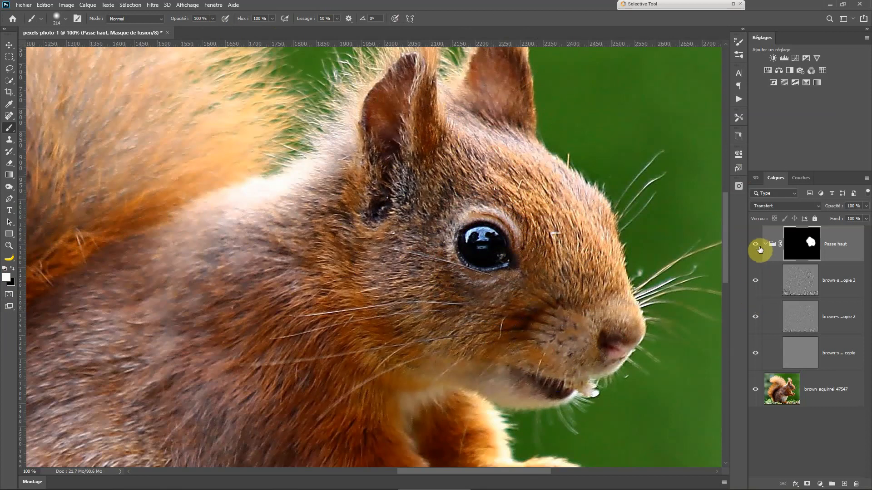
# Toggle the visibility of the masked Passe haut group to compare the squirrel's face with and without sharpening.
pyautogui.click(755, 246)
pyautogui.click(754, 247)
pyautogui.click(756, 247)
pyautogui.click(651, 253)
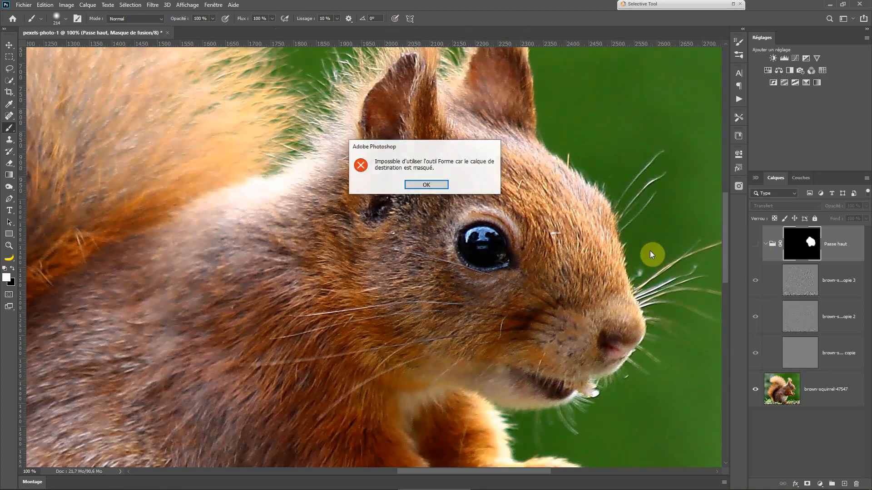
pyautogui.click(433, 186)
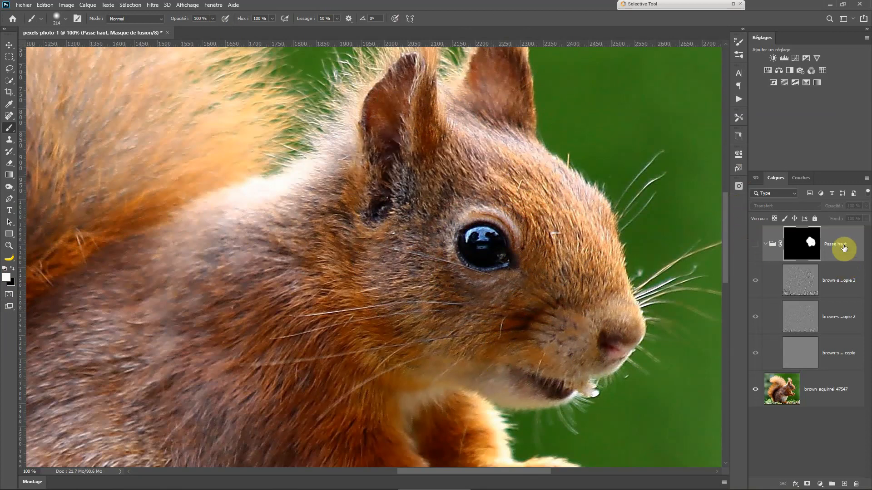
# Delete the Passe haut group and replay the Tripler passe haut action on the brown-squirrel-47547 layer.
pyautogui.moveTo(839, 245); pyautogui.dragTo(858, 485)
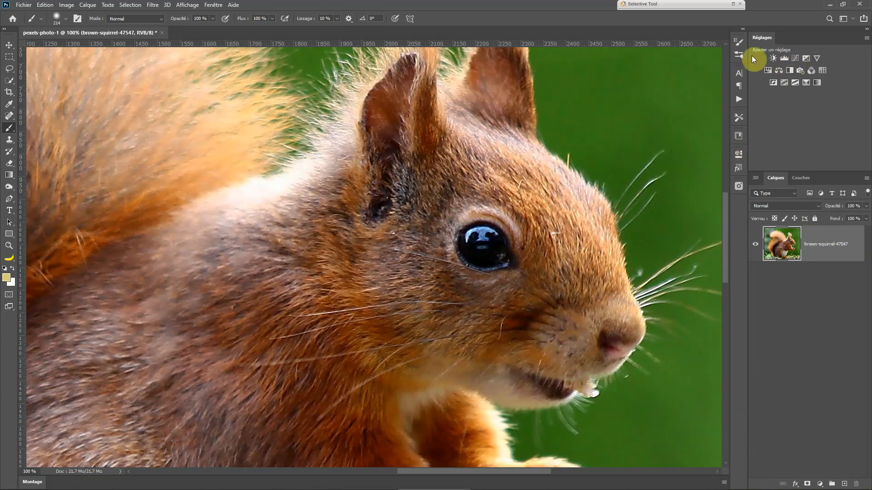
pyautogui.click(738, 100)
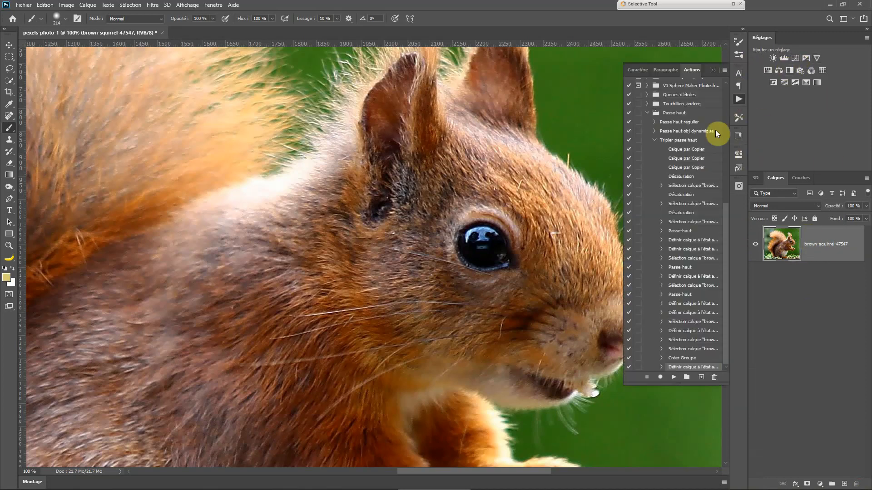
pyautogui.click(654, 140)
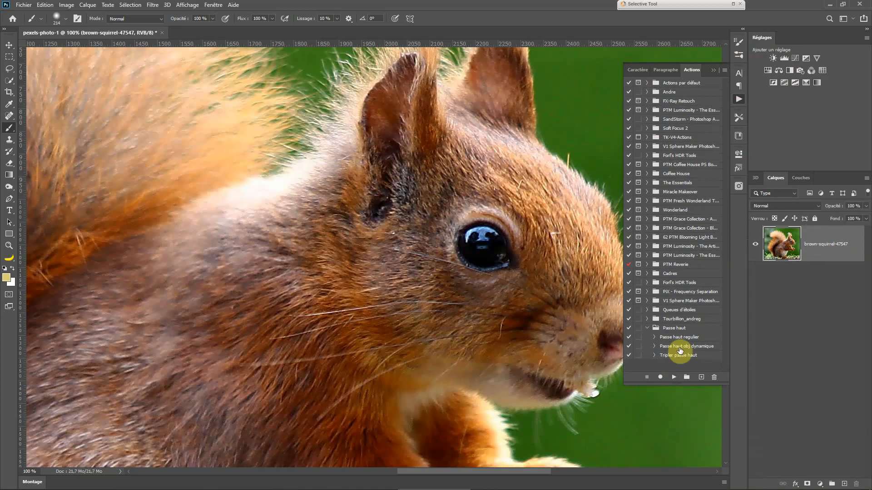
pyautogui.hotkey('ctrl', '-')
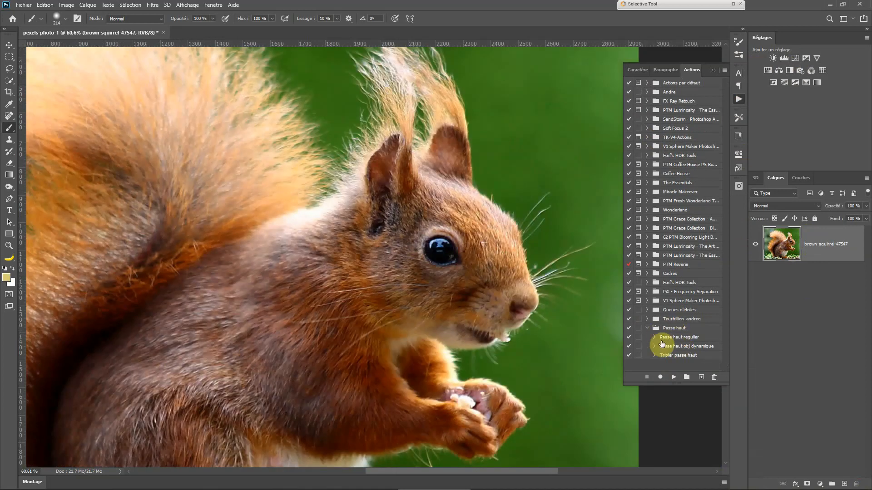
pyautogui.click(684, 356)
pyautogui.click(673, 378)
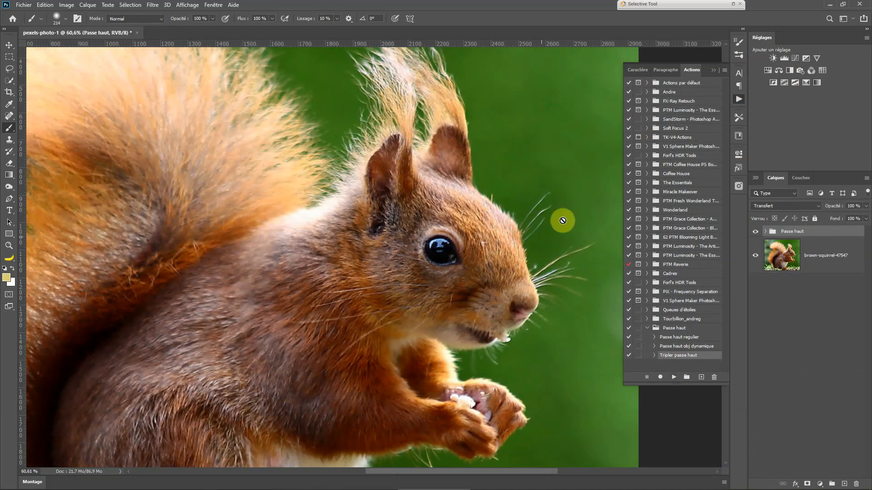
# Expand the newly generated Passe haut group to examine the High Pass layers inside it.
pyautogui.click(766, 232)
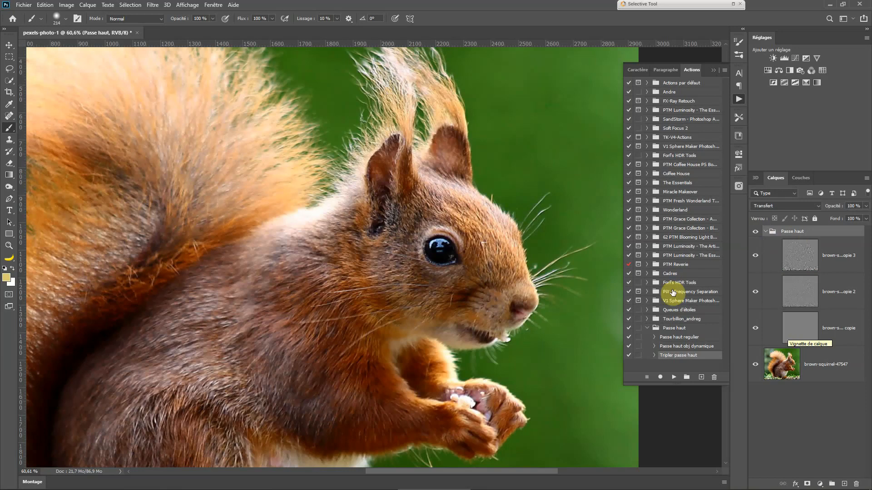
pyautogui.click(694, 410)
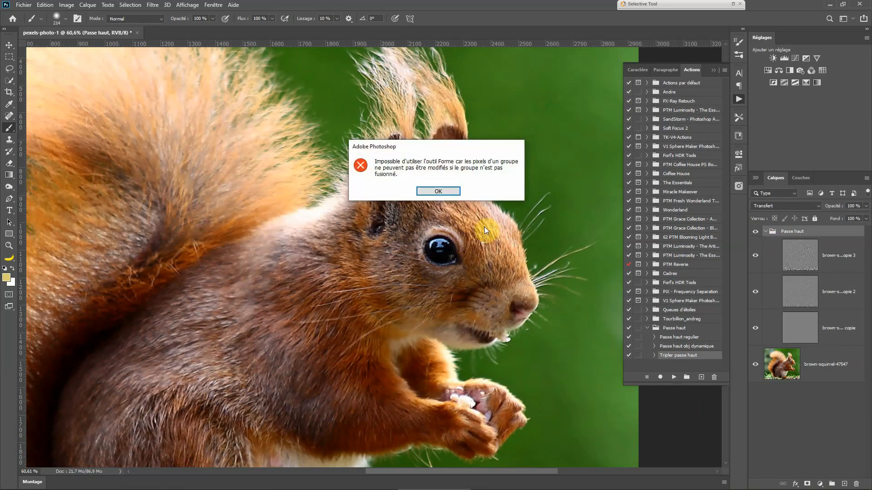
pyautogui.click(456, 191)
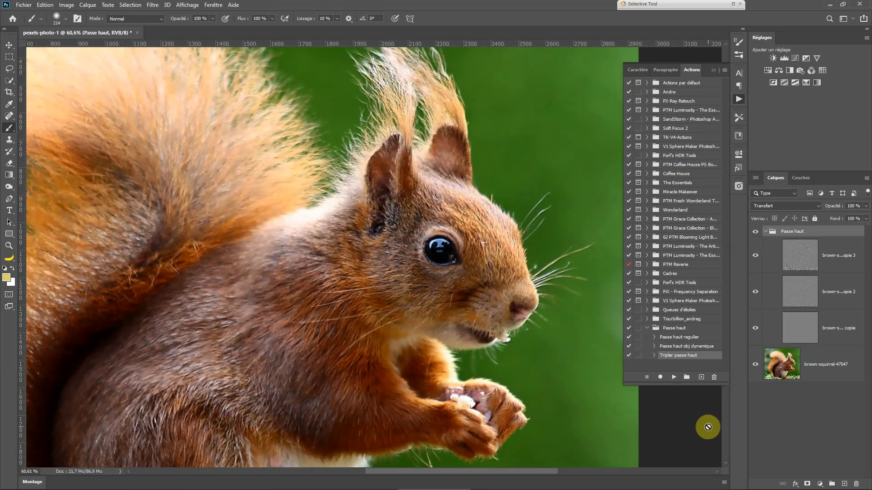